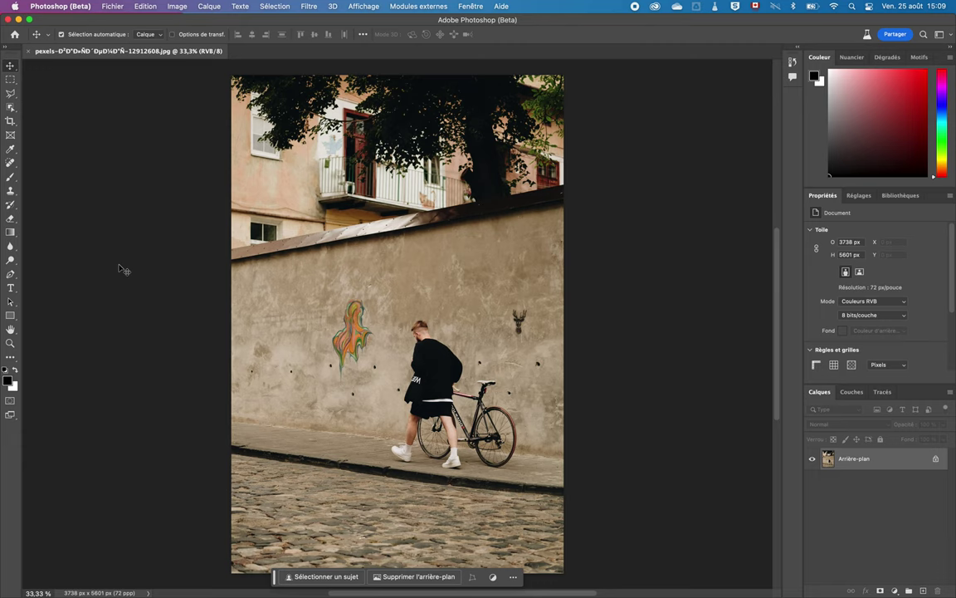
- Try a rectangular selection around the graffiti, cancel the fill, and zoom out
{"action": "left_click", "coordinate": [10, 80]}
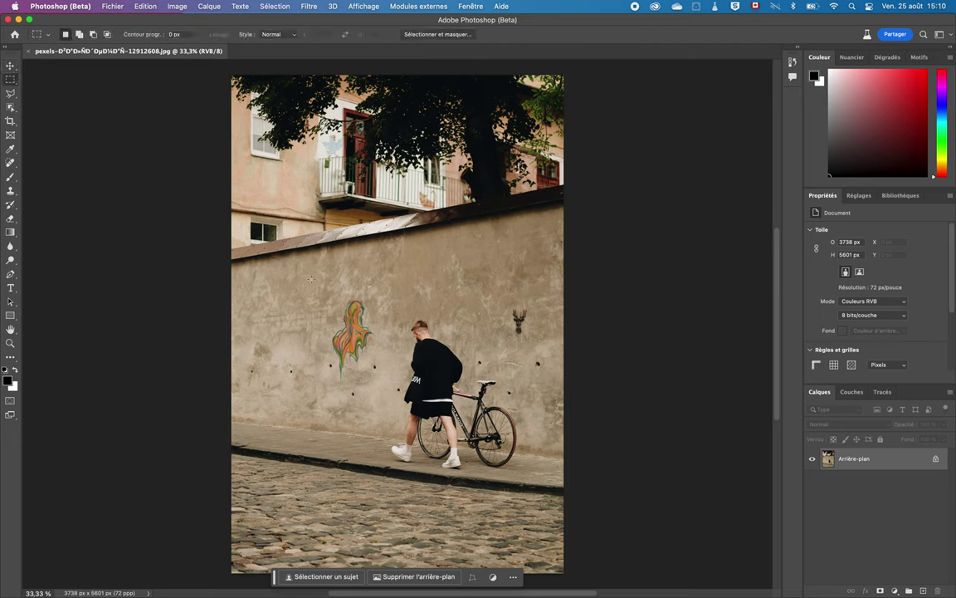
{"action": "mouse_move", "coordinate": [311, 278]}
{"action": "left_mouse_down"}
{"action": "mouse_move", "coordinate": [335, 304]}
{"action": "mouse_move", "coordinate": [383, 403]}
{"action": "left_mouse_up"}
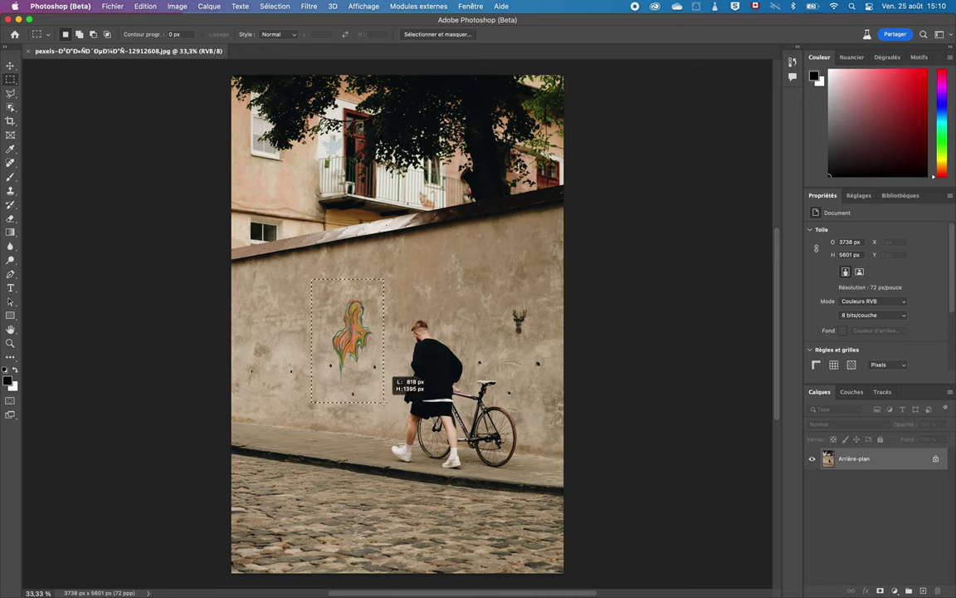
{"action": "left_click_drag", "start_coordinate": [383, 403], "coordinate": [383, 403]}
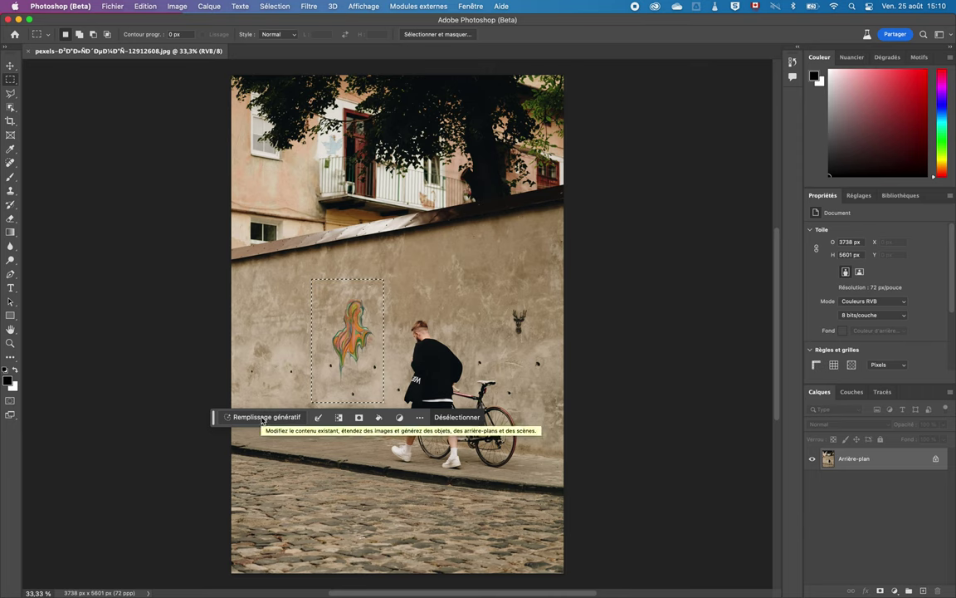
{"action": "left_click", "coordinate": [262, 417]}
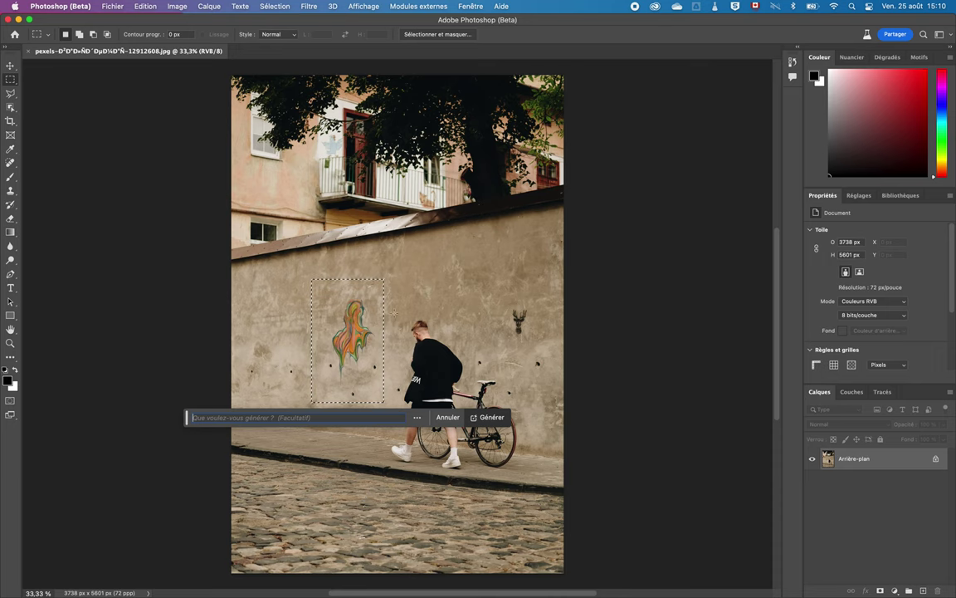
{"action": "left_click", "coordinate": [393, 305]}
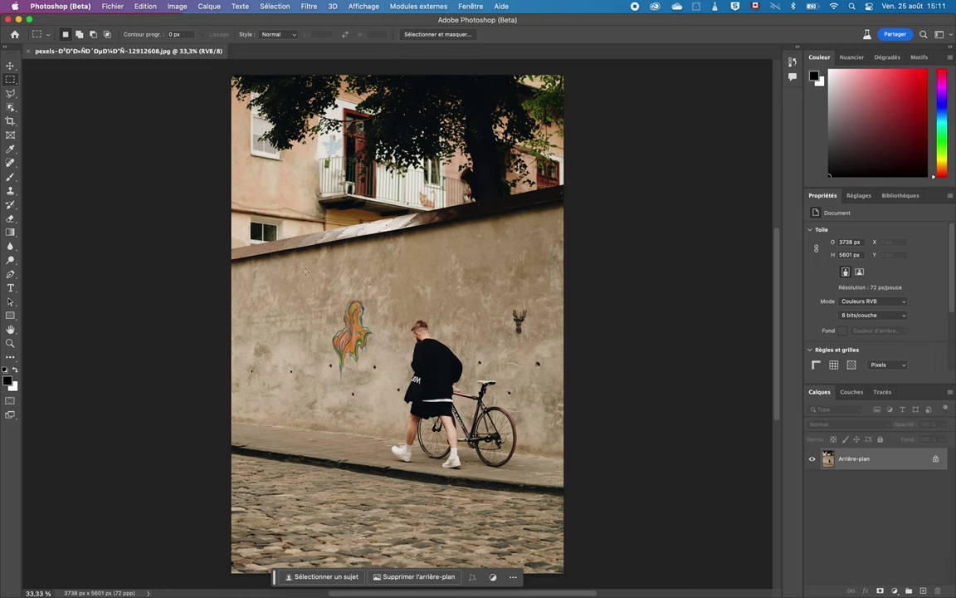
{"action": "key", "text": "super+minus"}
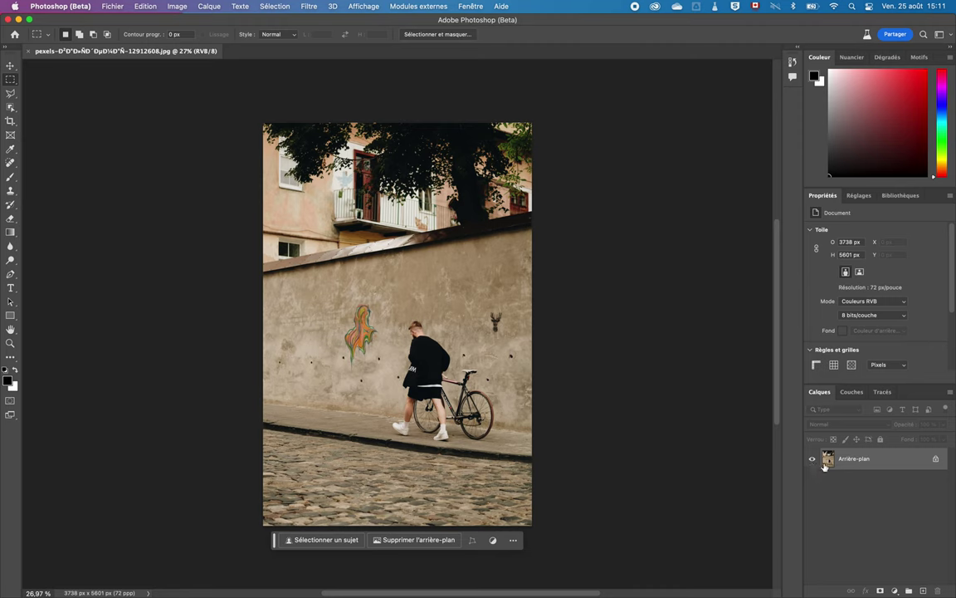
- Convert the background into layer Calque 0 and start a crop with Développement génératif fill
{"action": "double_click", "coordinate": [830, 461]}
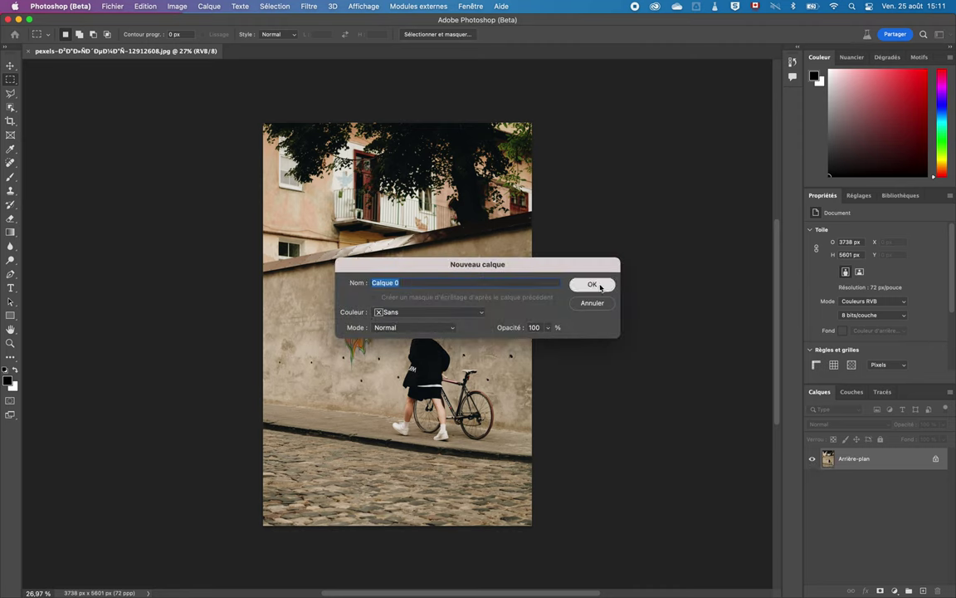
{"action": "left_click", "coordinate": [589, 284]}
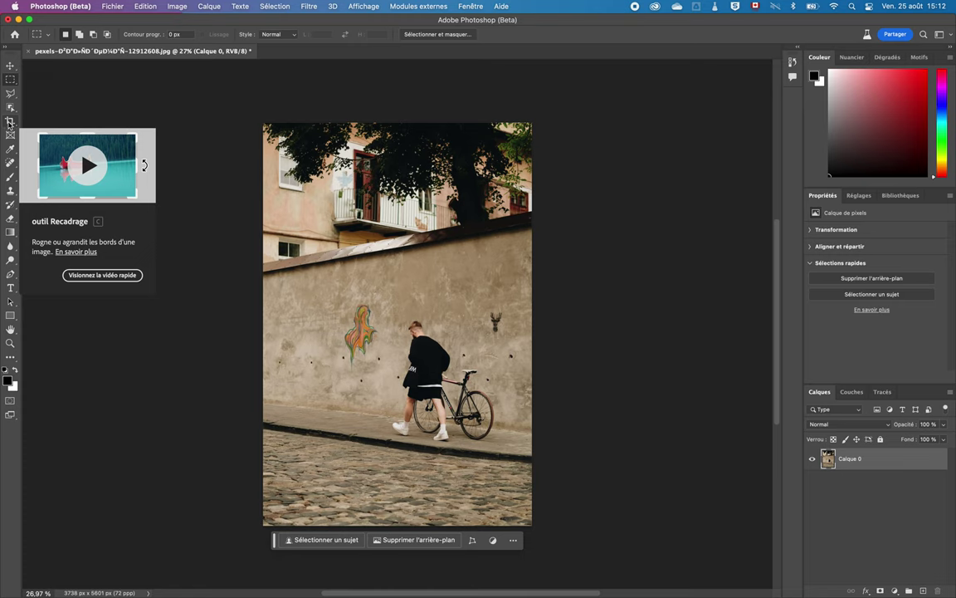
{"action": "left_click", "coordinate": [10, 121]}
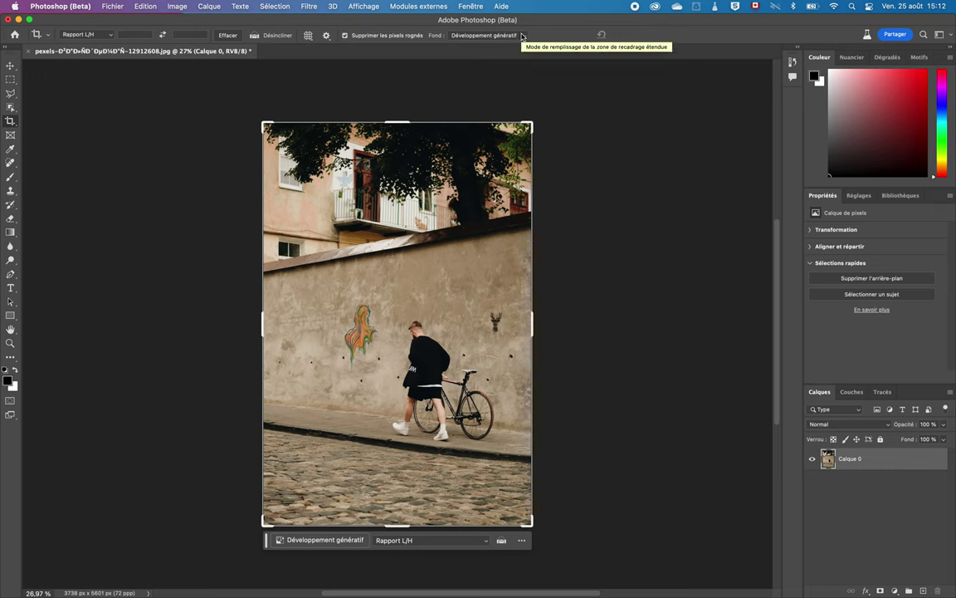
{"action": "left_click", "coordinate": [522, 37]}
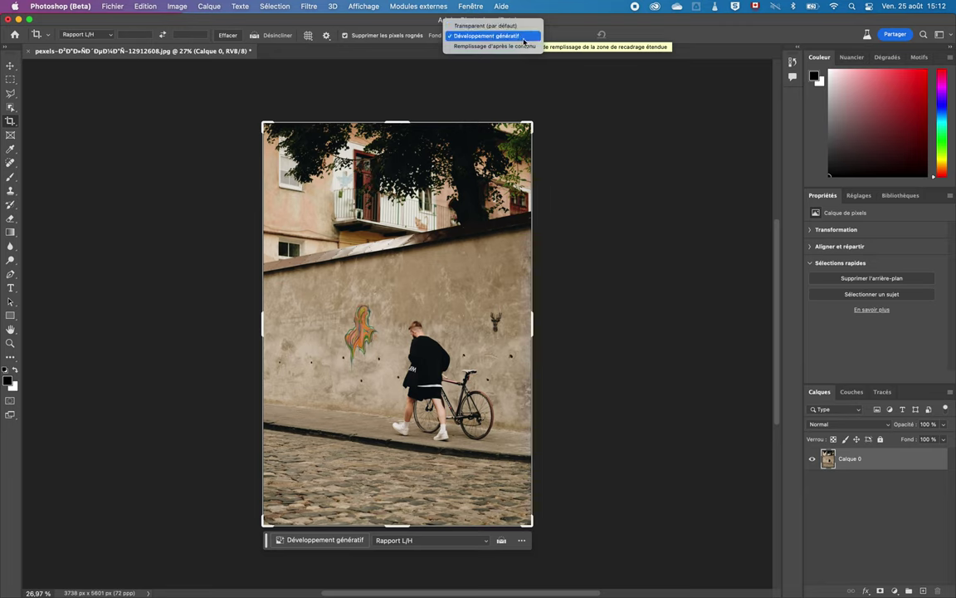
{"action": "left_click", "coordinate": [524, 37]}
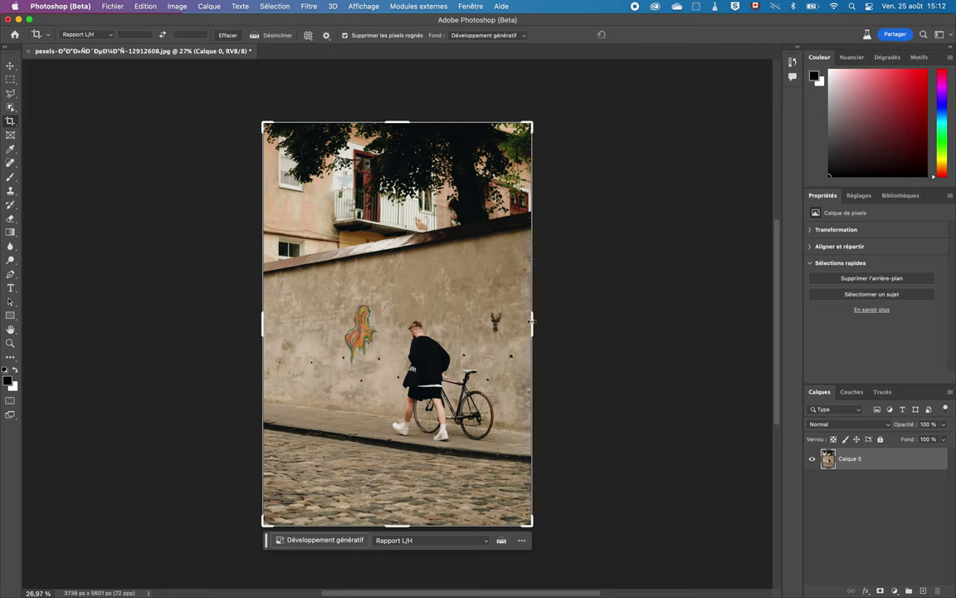
- Widen the crop symmetrically to 7294 × 5601 px and generate the new side areas
{"action": "left_click_drag", "start_coordinate": [532, 322], "coordinate": [546, 325]}
{"action": "mouse_move", "coordinate": [609, 316]}
{"action": "left_mouse_down"}
{"action": "mouse_move", "coordinate": [683, 320]}
{"action": "mouse_move", "coordinate": [658, 321]}
{"action": "left_mouse_up"}
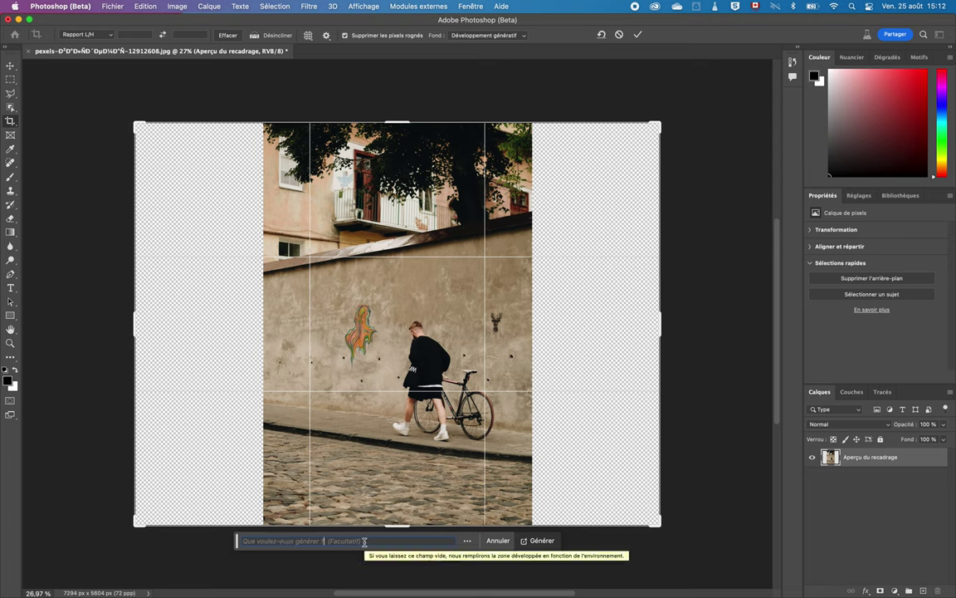
{"action": "left_click", "coordinate": [543, 541]}
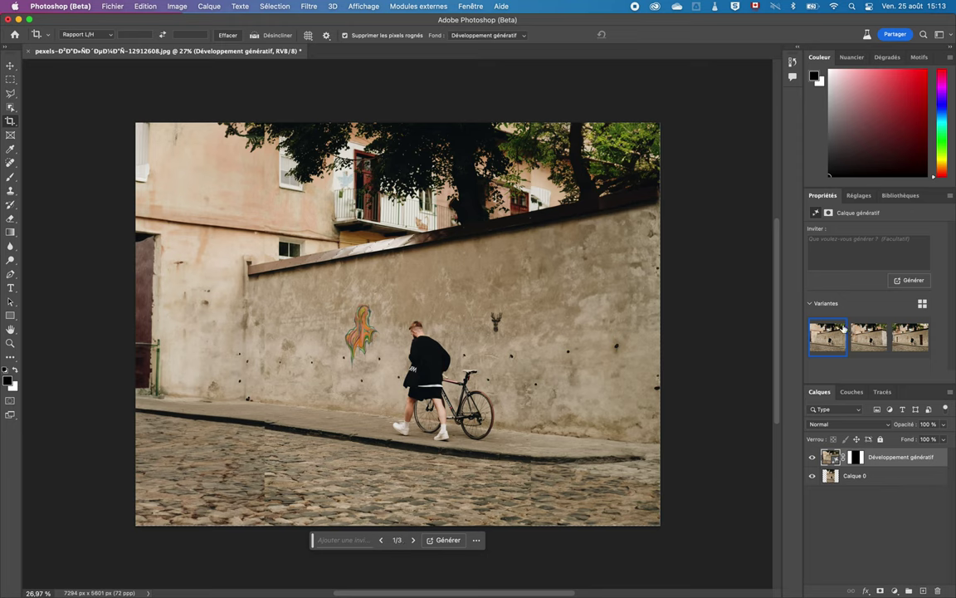
{"action": "mouse_move", "coordinate": [869, 337]}
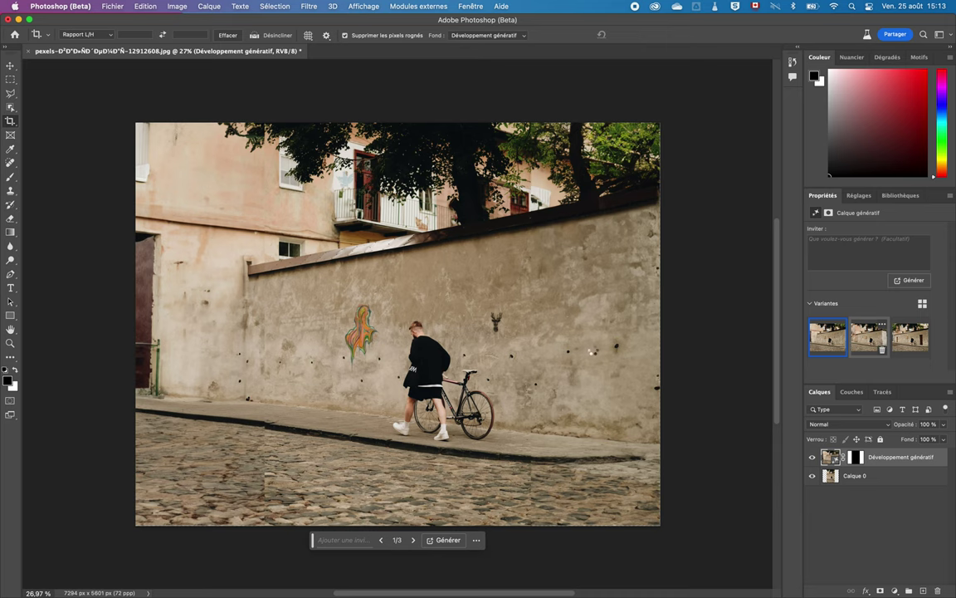
- Choose the third variant with doors, toggling layer visibility to compare with the original
{"action": "left_click", "coordinate": [869, 336]}
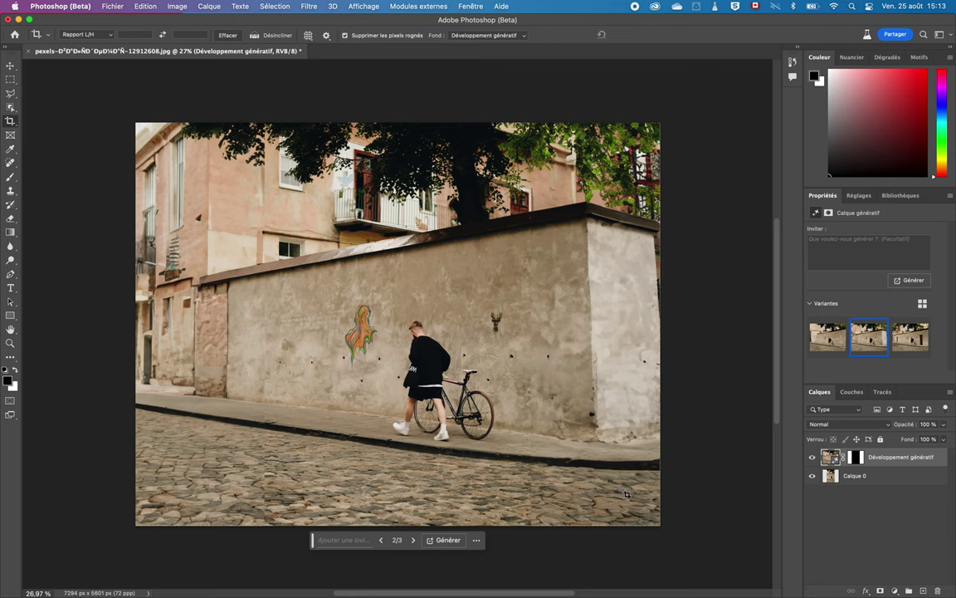
{"action": "mouse_move", "coordinate": [910, 337]}
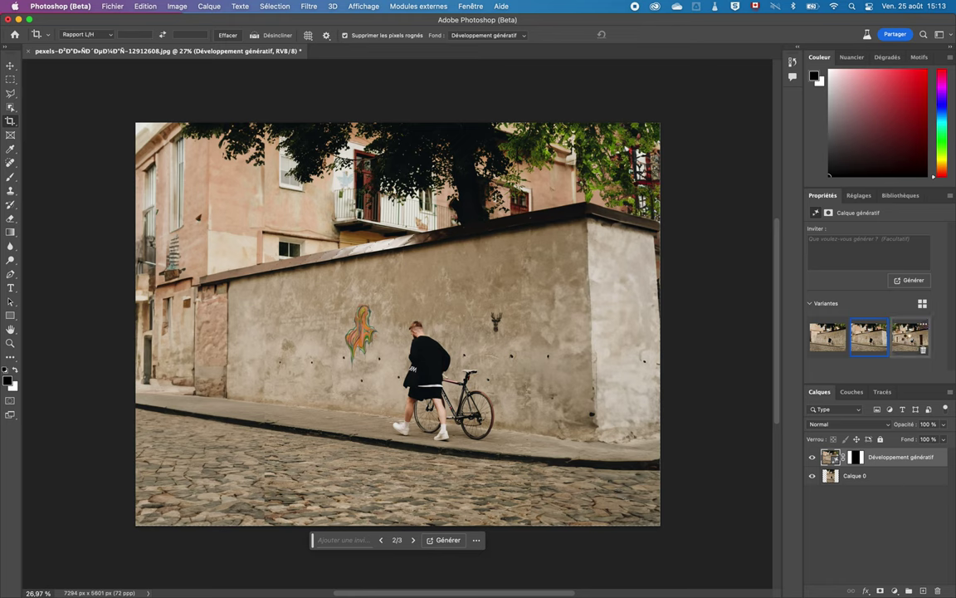
{"action": "left_click", "coordinate": [909, 342]}
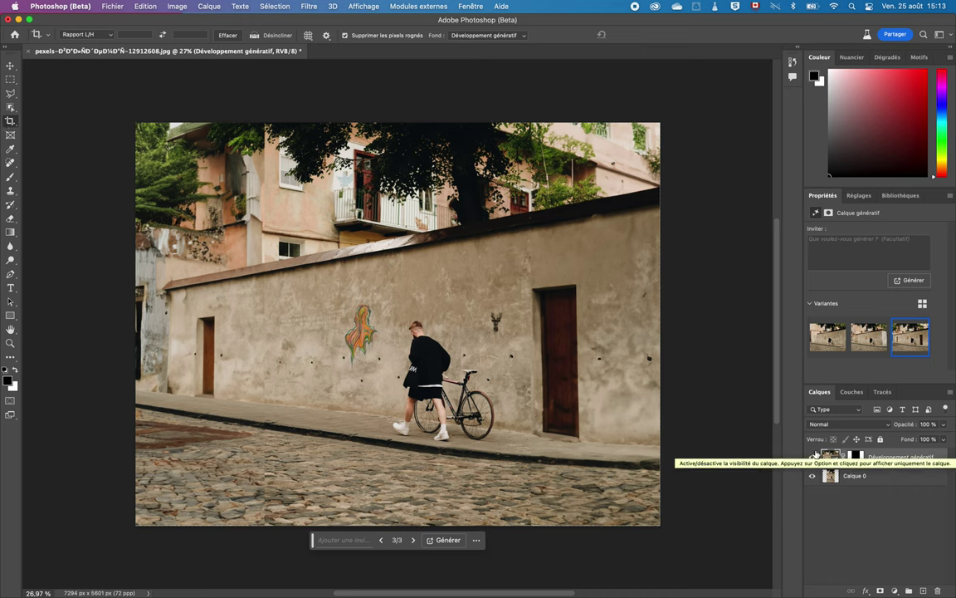
{"action": "left_click", "coordinate": [813, 458]}
{"action": "left_click", "coordinate": [813, 457]}
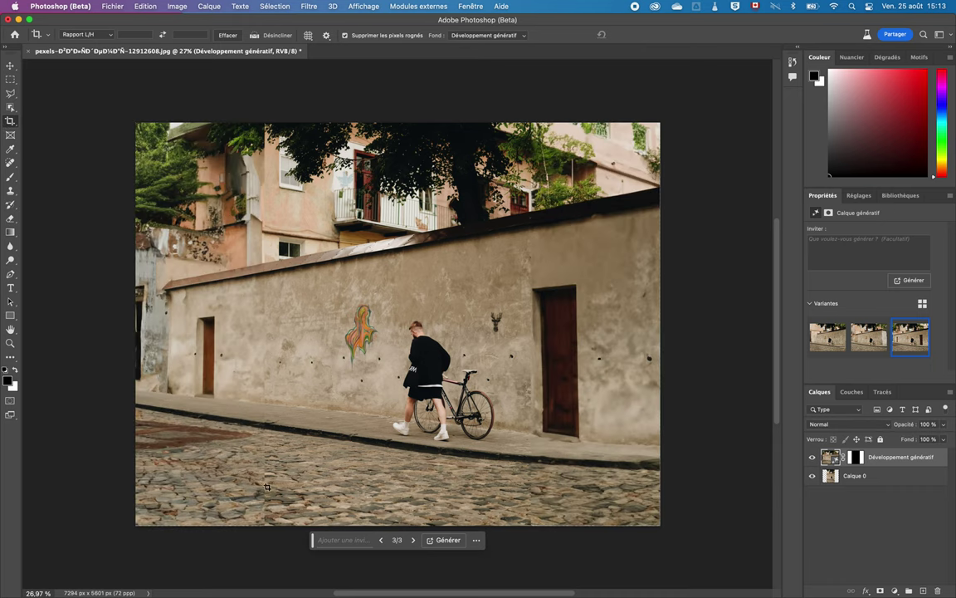
{"action": "left_click", "coordinate": [813, 457]}
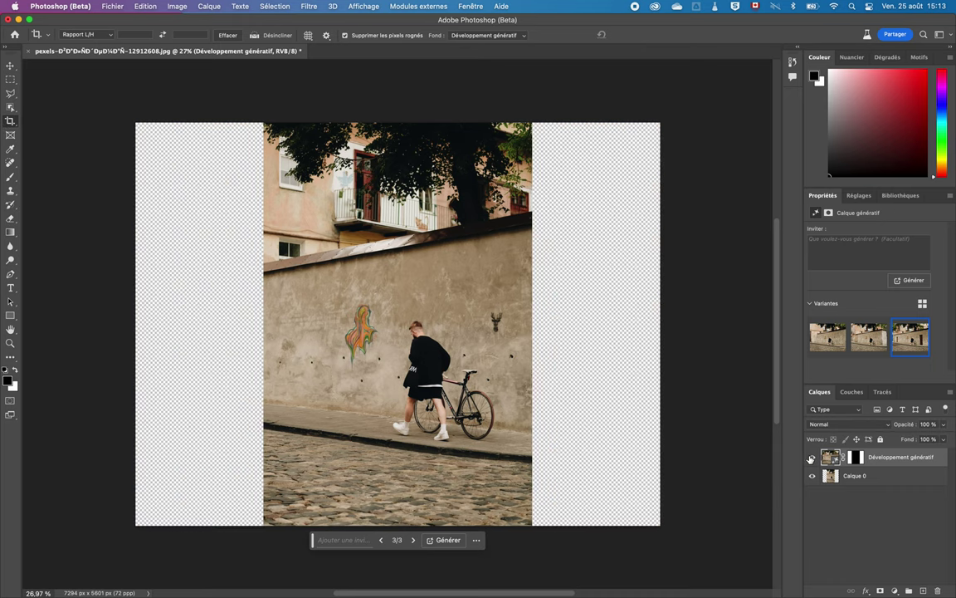
{"action": "left_click", "coordinate": [813, 458]}
{"action": "left_click", "coordinate": [813, 475]}
{"action": "left_click", "coordinate": [813, 477]}
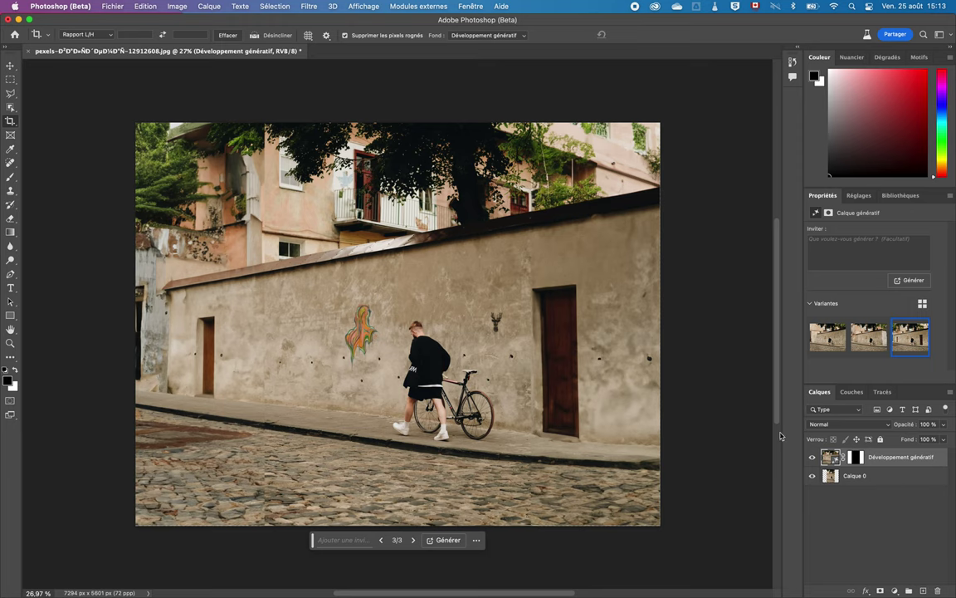
{"action": "key", "text": "ctrl+comma"}
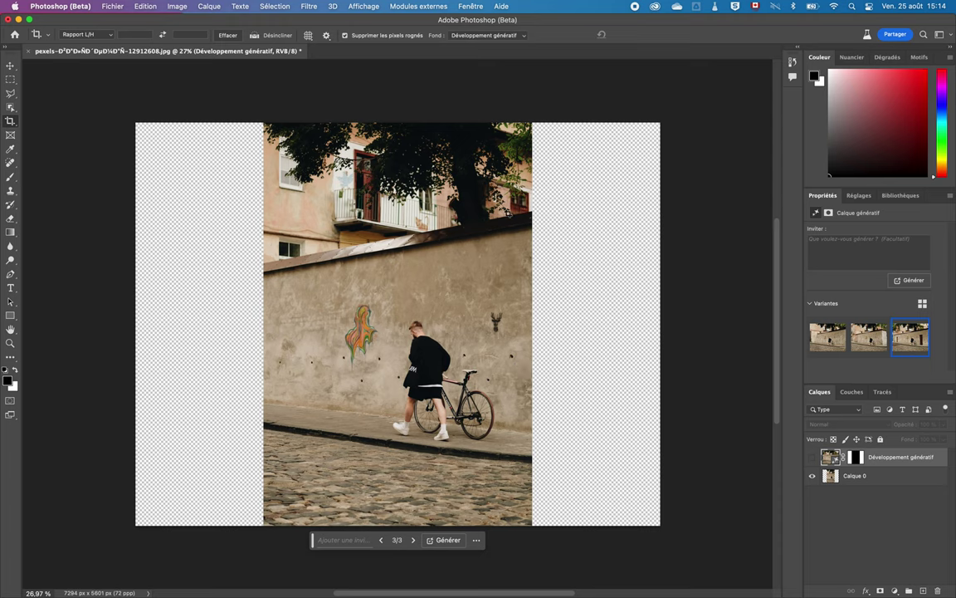
{"action": "left_click", "coordinate": [813, 458]}
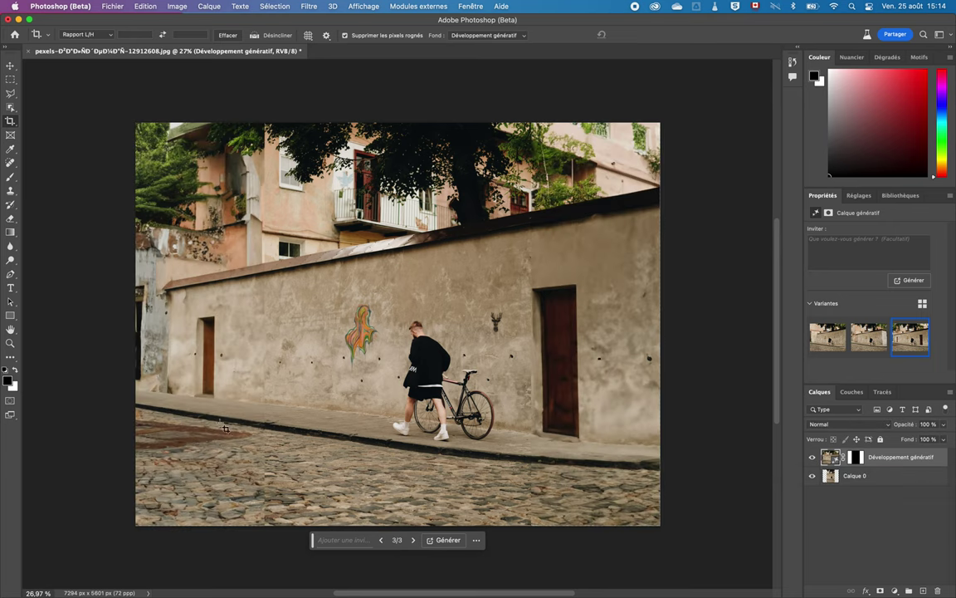
- Blend the left seam by generative-filling a thin full-height strip over it
{"action": "left_click", "coordinate": [10, 78]}
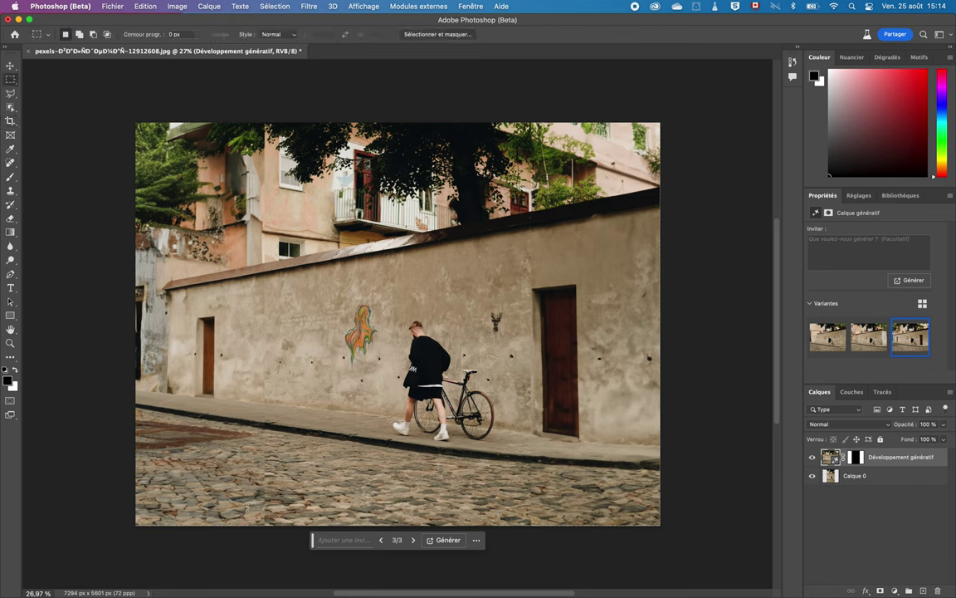
{"action": "left_click_drag", "start_coordinate": [277, 528], "coordinate": [256, 164]}
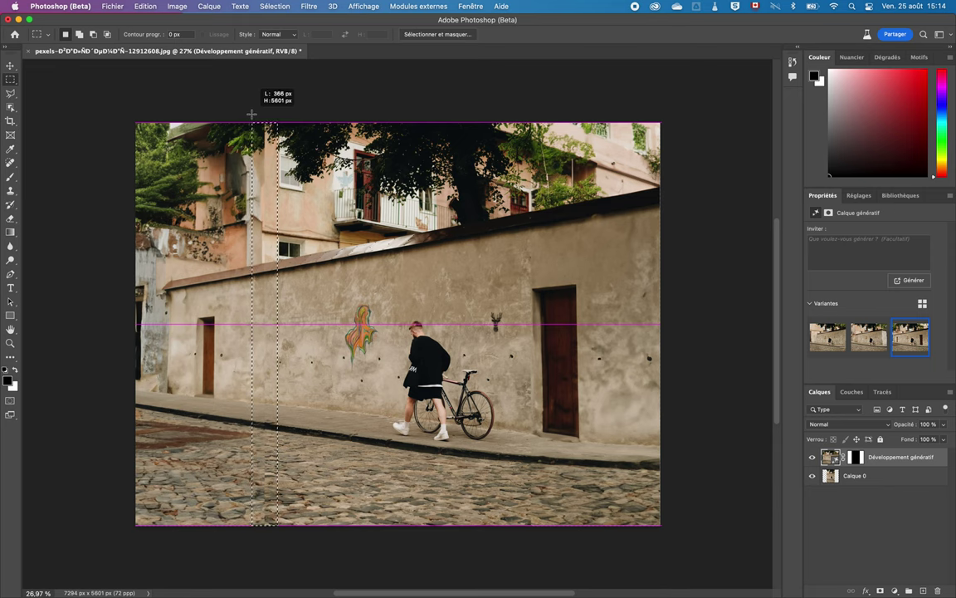
{"action": "left_click_drag", "start_coordinate": [256, 163], "coordinate": [251, 114]}
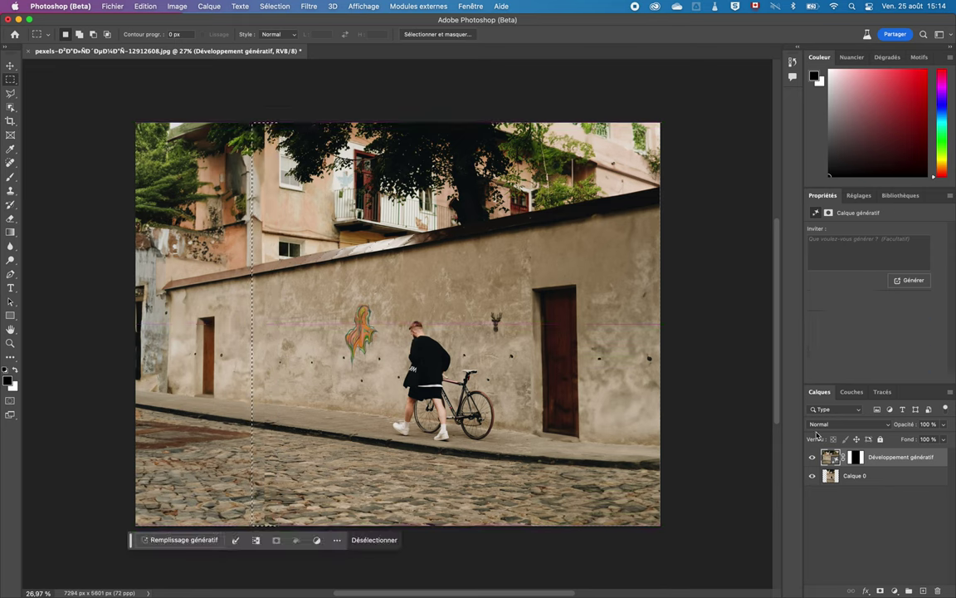
{"action": "left_click", "coordinate": [191, 540]}
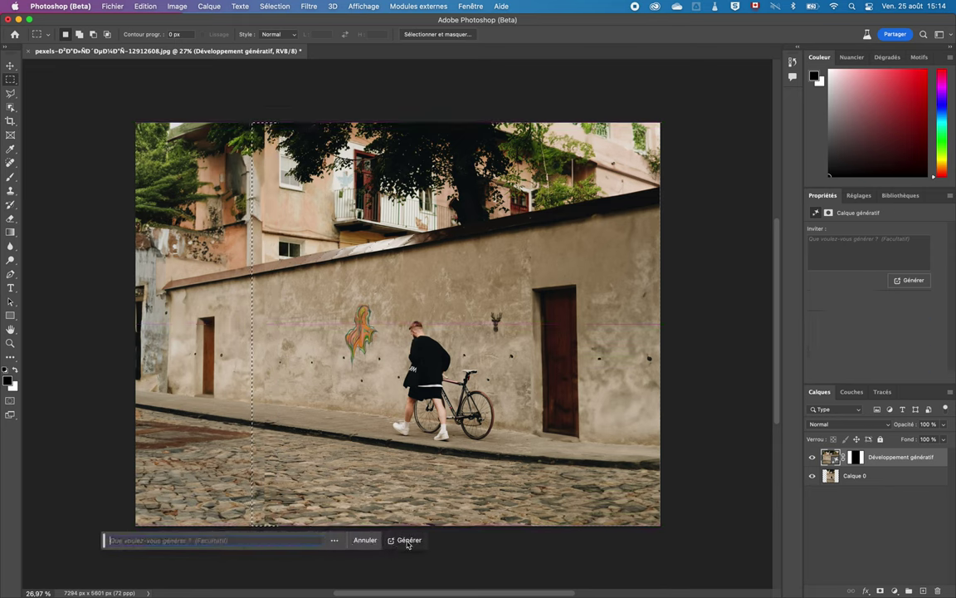
{"action": "left_click", "coordinate": [408, 542]}
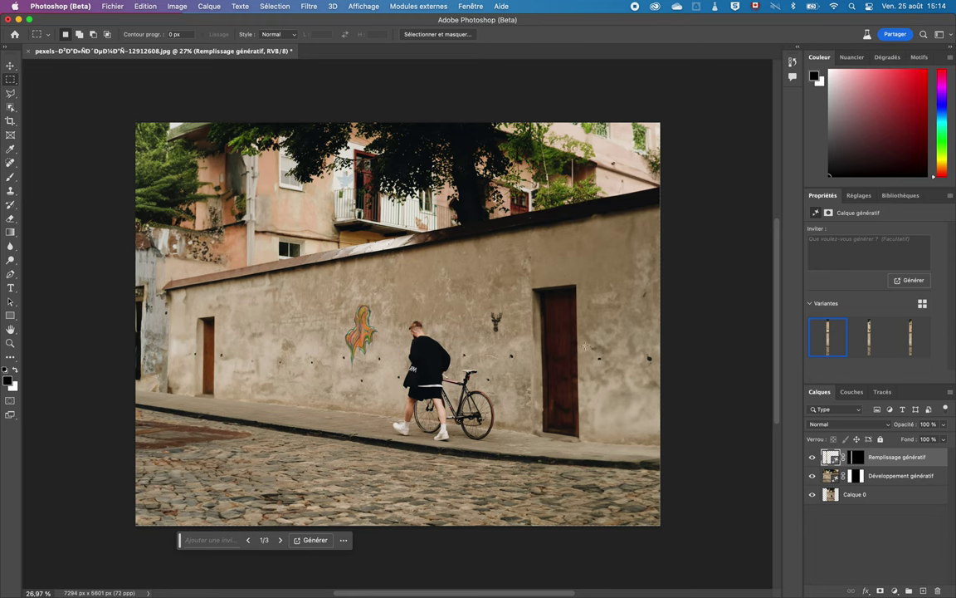
- Blend the right seam with a second full-height strip generative fill
{"action": "left_click_drag", "start_coordinate": [540, 529], "coordinate": [524, 111]}
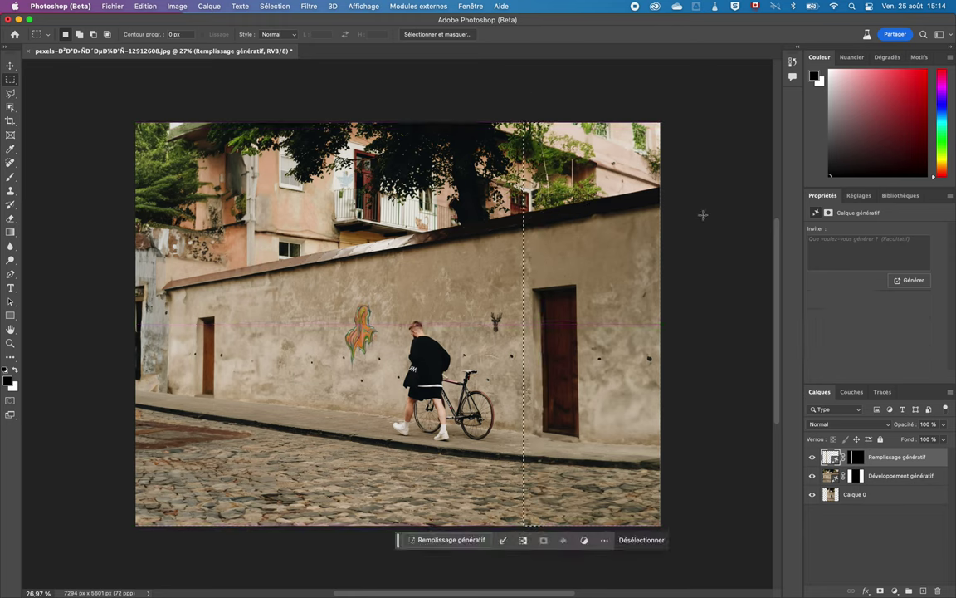
{"action": "left_click", "coordinate": [452, 539]}
{"action": "left_click", "coordinate": [674, 540]}
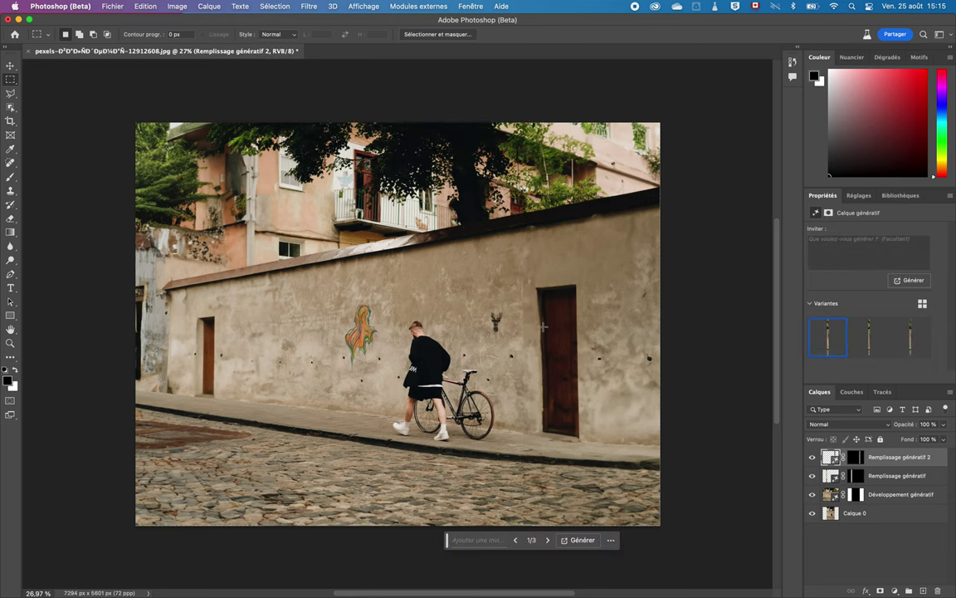
- Fill the graffiti figure and deer head with plain wall, using the second variant
{"action": "left_click_drag", "start_coordinate": [344, 296], "coordinate": [386, 373]}
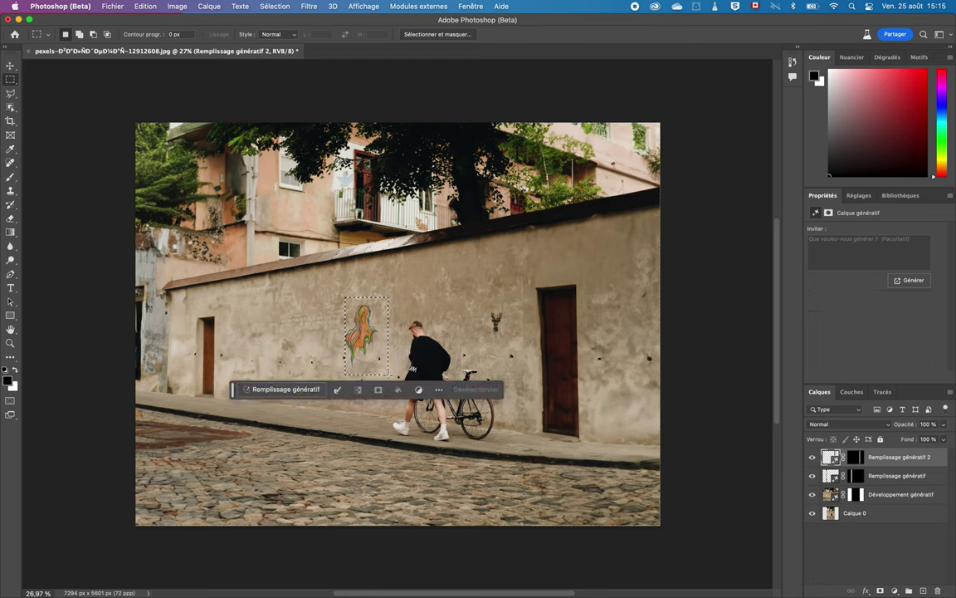
{"action": "left_click_drag", "start_coordinate": [378, 367], "coordinate": [373, 368]}
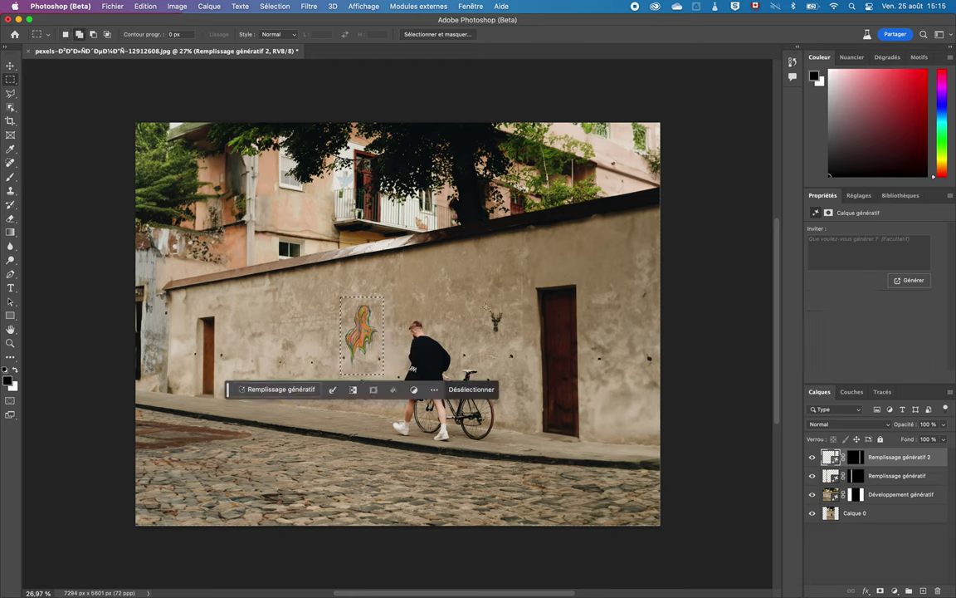
{"action": "left_click_drag", "start_coordinate": [486, 305], "coordinate": [509, 336]}
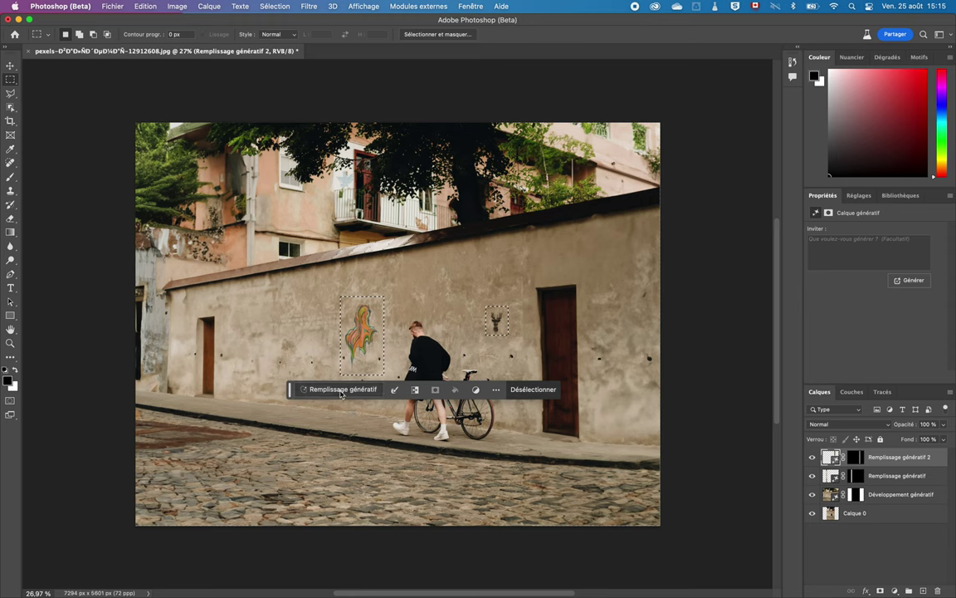
{"action": "left_click", "coordinate": [341, 389]}
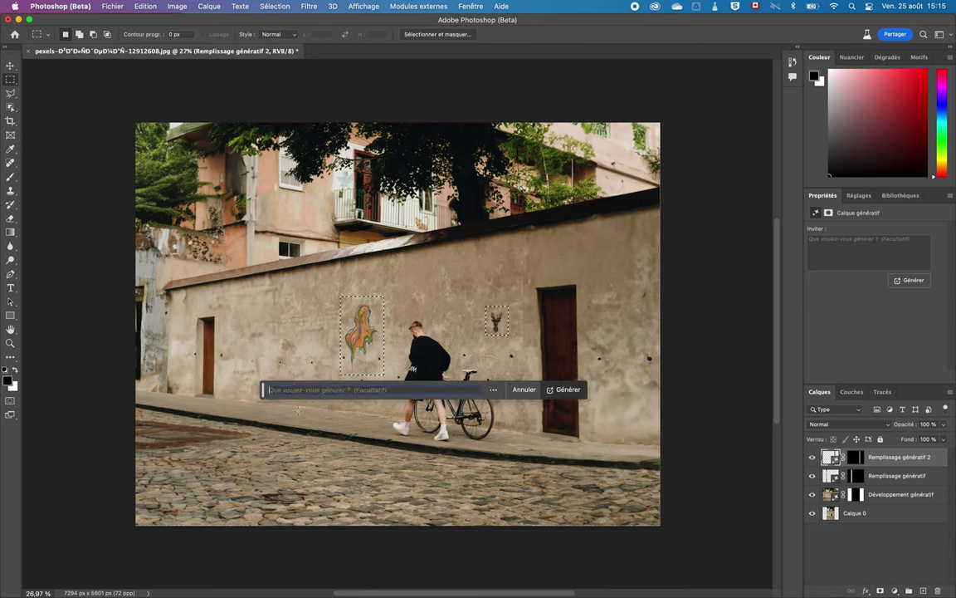
{"action": "left_click", "coordinate": [584, 392]}
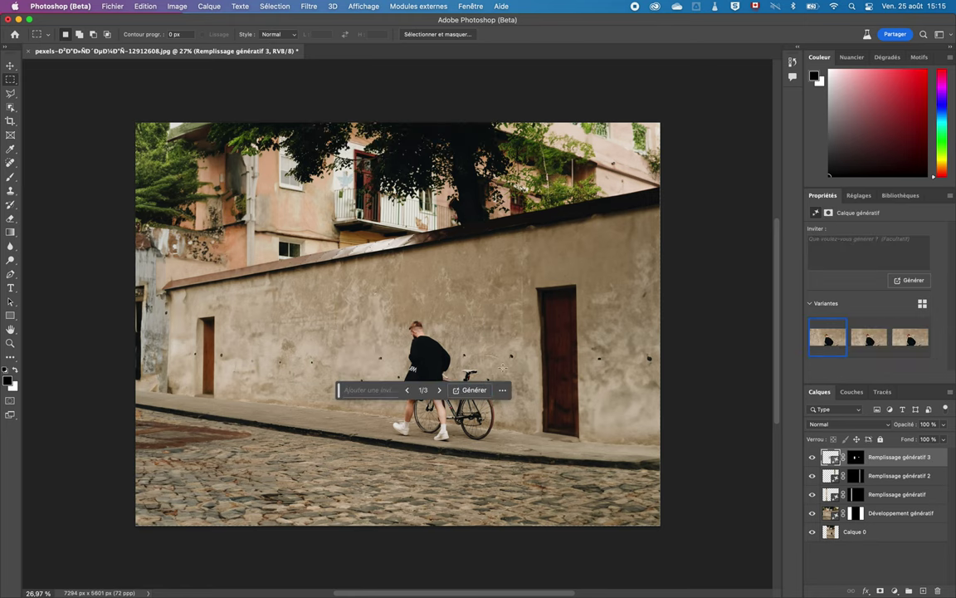
{"action": "left_click", "coordinate": [885, 337]}
{"action": "mouse_move", "coordinate": [868, 337]}
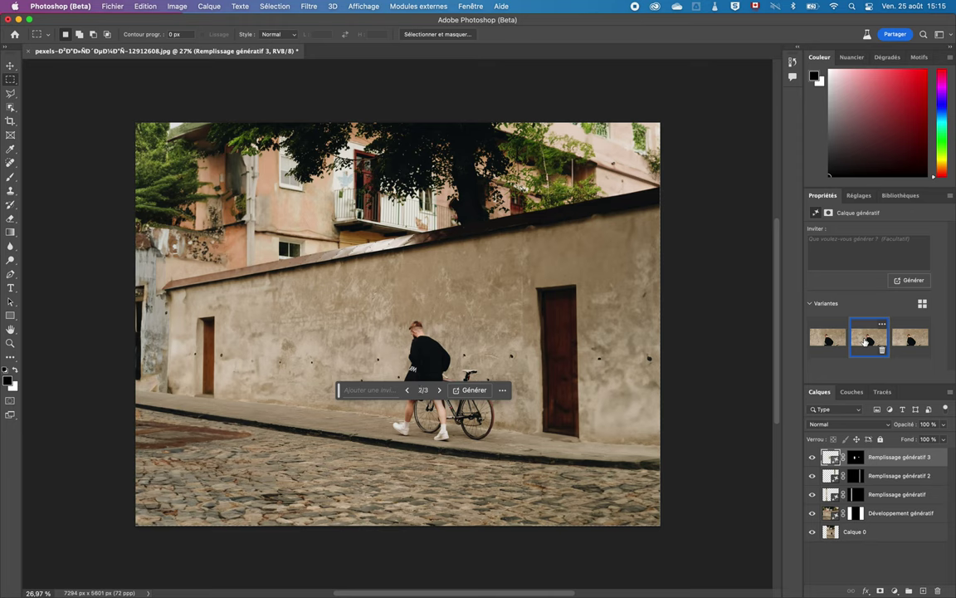
{"action": "left_click", "coordinate": [909, 343]}
{"action": "left_click", "coordinate": [11, 69]}
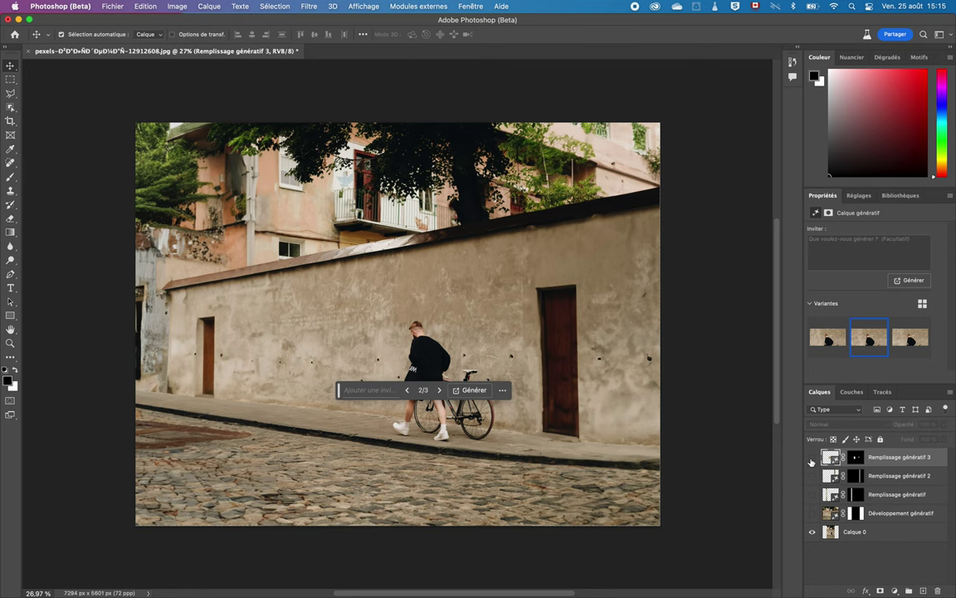
{"action": "left_click_drag", "start_coordinate": [812, 515], "coordinate": [812, 477]}
{"action": "key", "text": "ctrl+z"}
{"action": "left_click", "coordinate": [11, 80]}
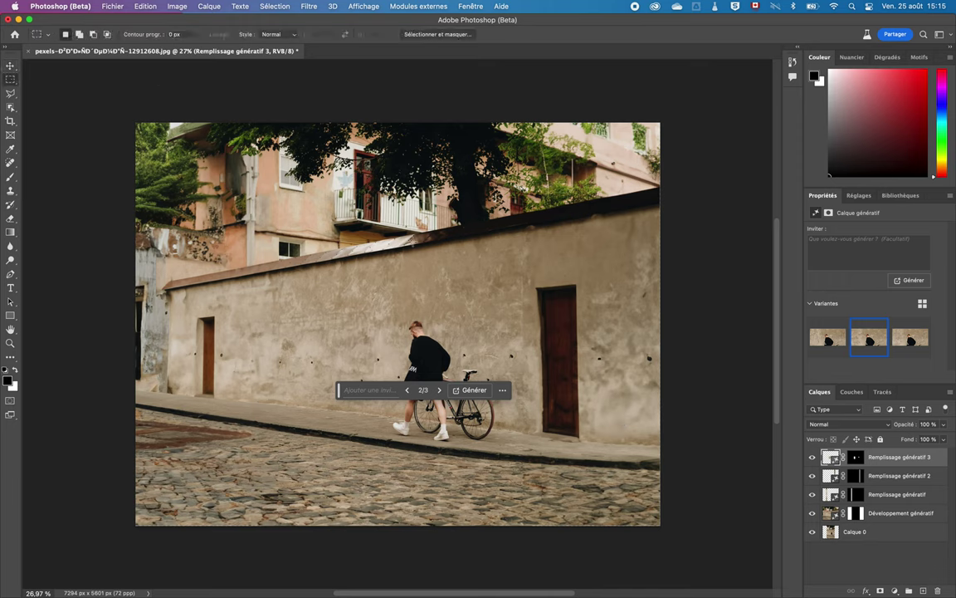
{"action": "left_click_drag", "start_coordinate": [526, 277], "coordinate": [591, 444]}
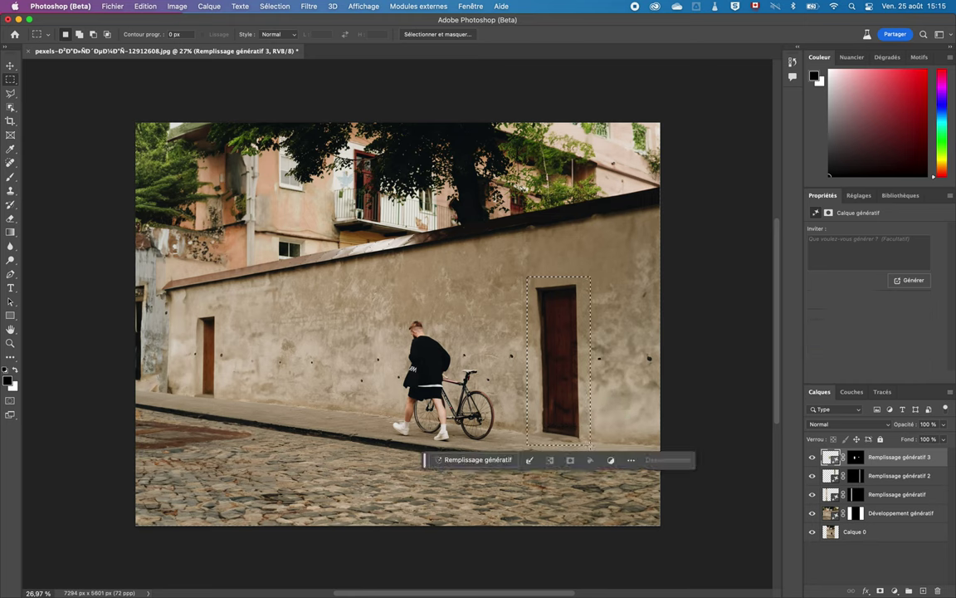
- Replace the right-hand door with plain wall via empty-prompt fill, choosing the third variant
{"action": "left_click", "coordinate": [480, 461]}
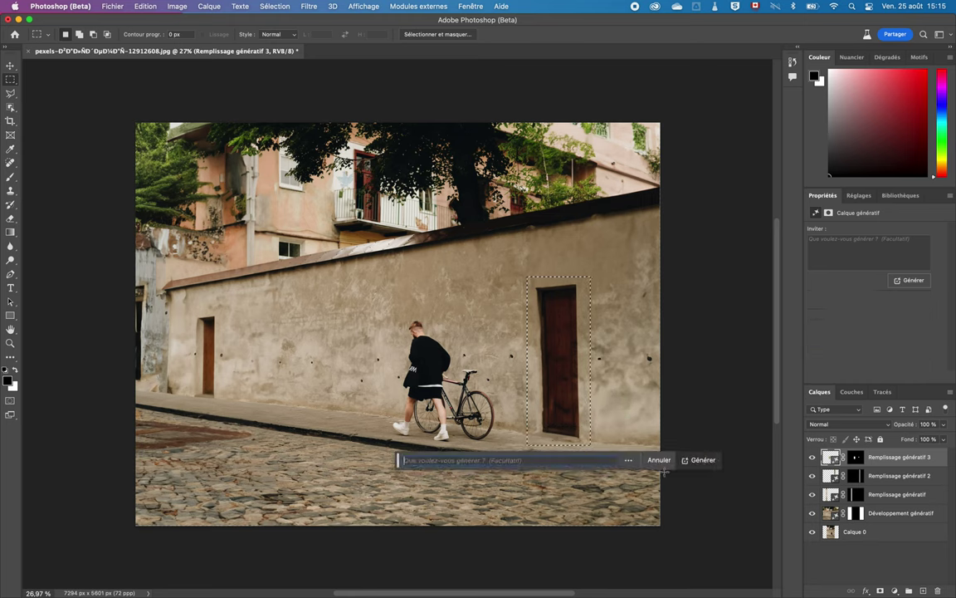
{"action": "left_click", "coordinate": [701, 461]}
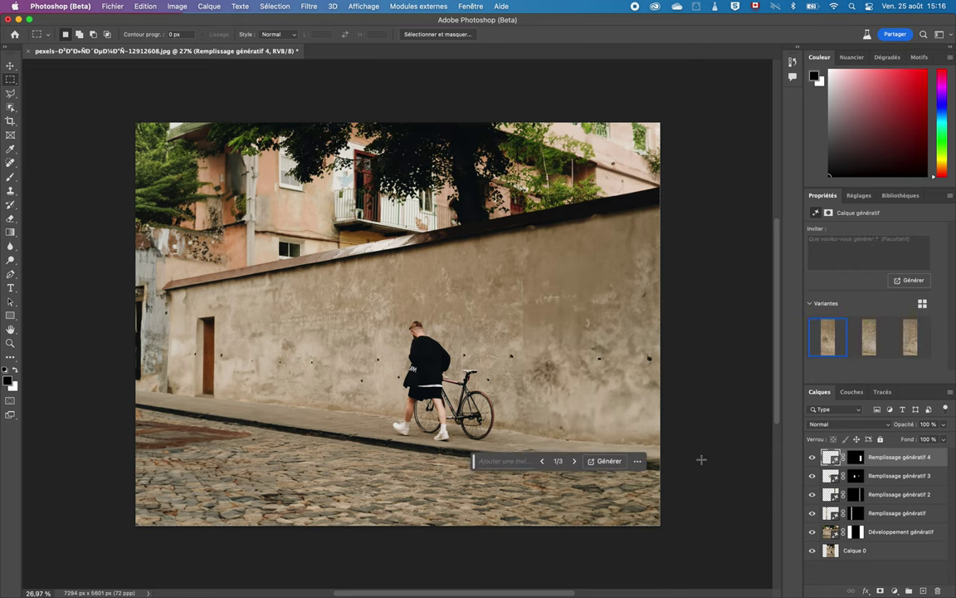
{"action": "left_click", "coordinate": [870, 337]}
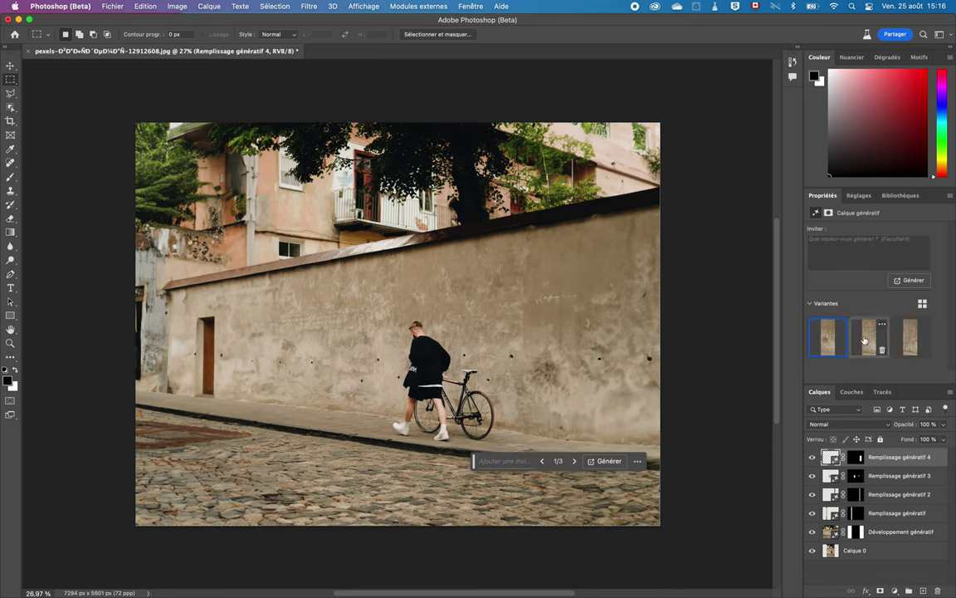
{"action": "left_click", "coordinate": [911, 343]}
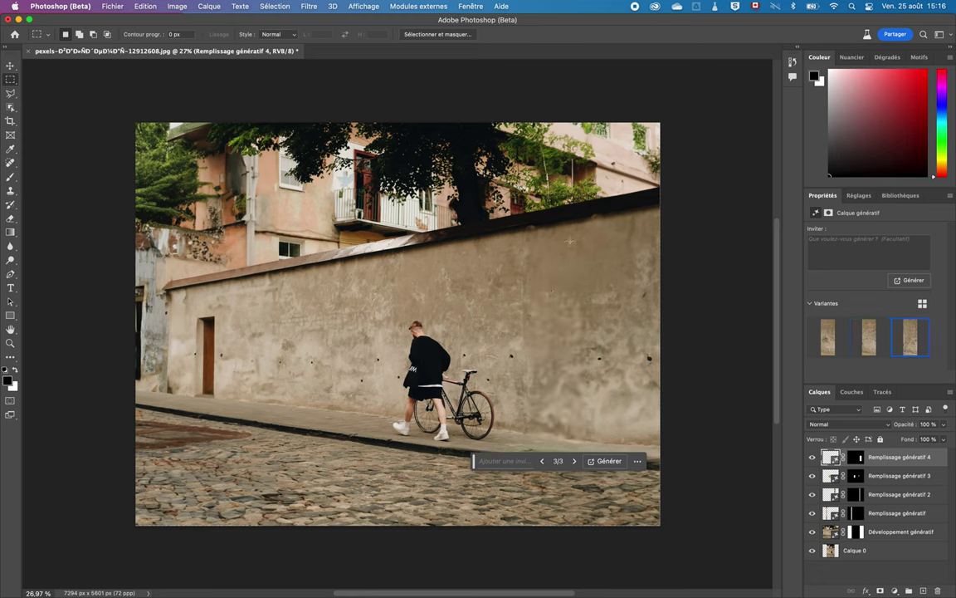
{"action": "left_click", "coordinate": [11, 93]}
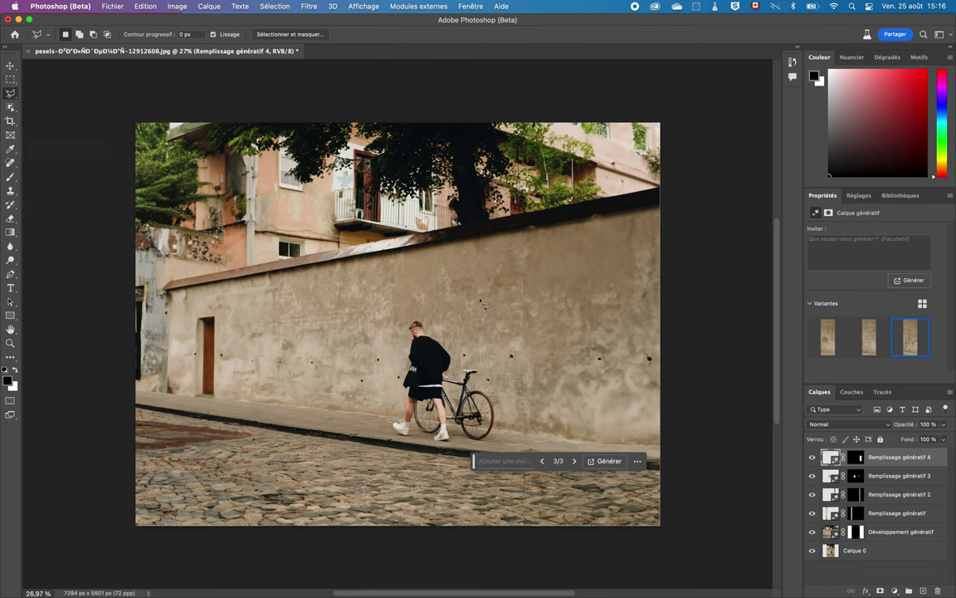
- Lasso a door shape on the right wall and generate it with the prompt 'porte'
{"action": "left_click_drag", "start_coordinate": [526, 432], "coordinate": [526, 270]}
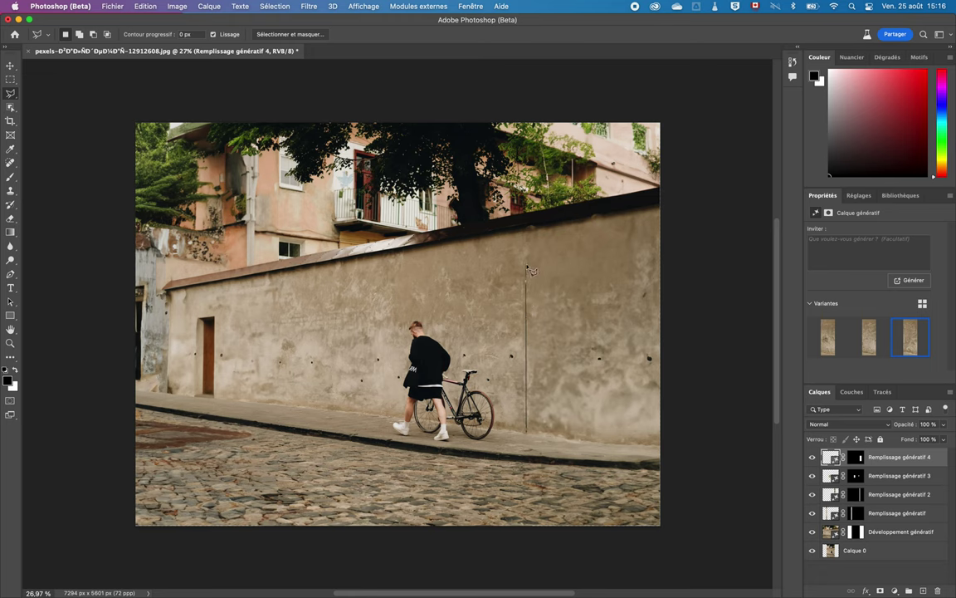
{"action": "mouse_move", "coordinate": [529, 271]}
{"action": "left_mouse_down"}
{"action": "mouse_move", "coordinate": [627, 257]}
{"action": "mouse_move", "coordinate": [631, 448]}
{"action": "mouse_move", "coordinate": [526, 432]}
{"action": "left_mouse_up"}
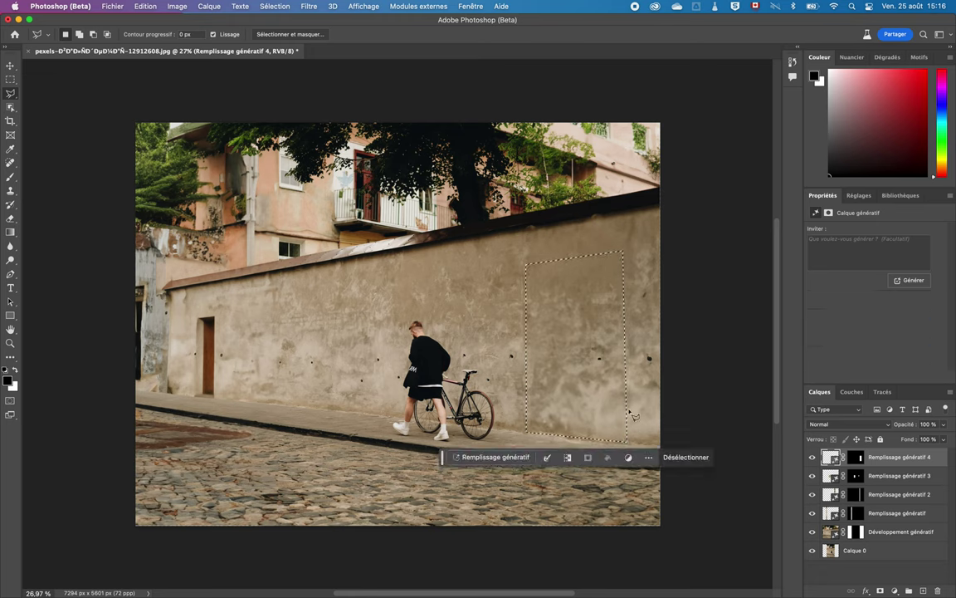
{"action": "left_click", "coordinate": [479, 457]}
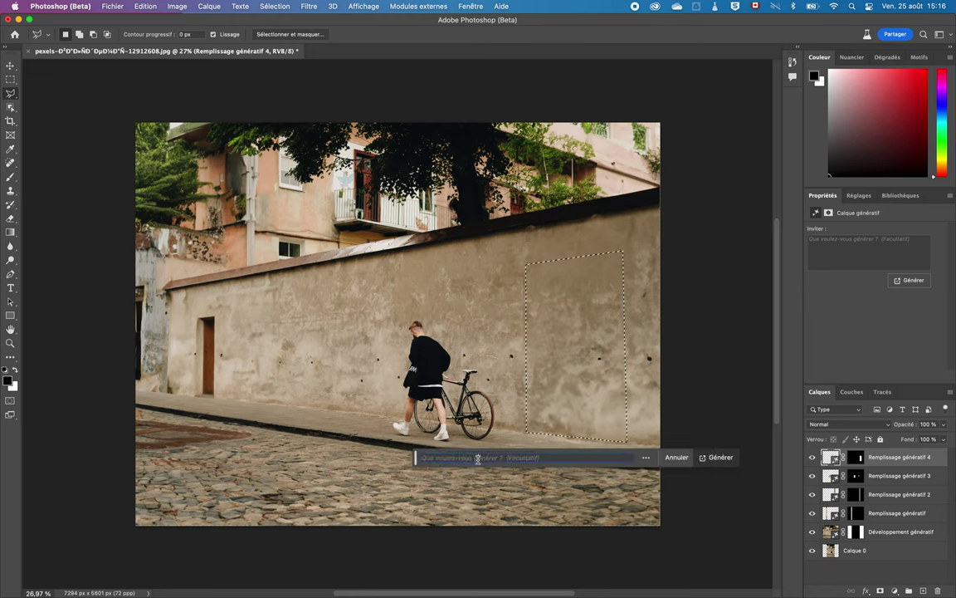
{"action": "type", "text": "porte"}
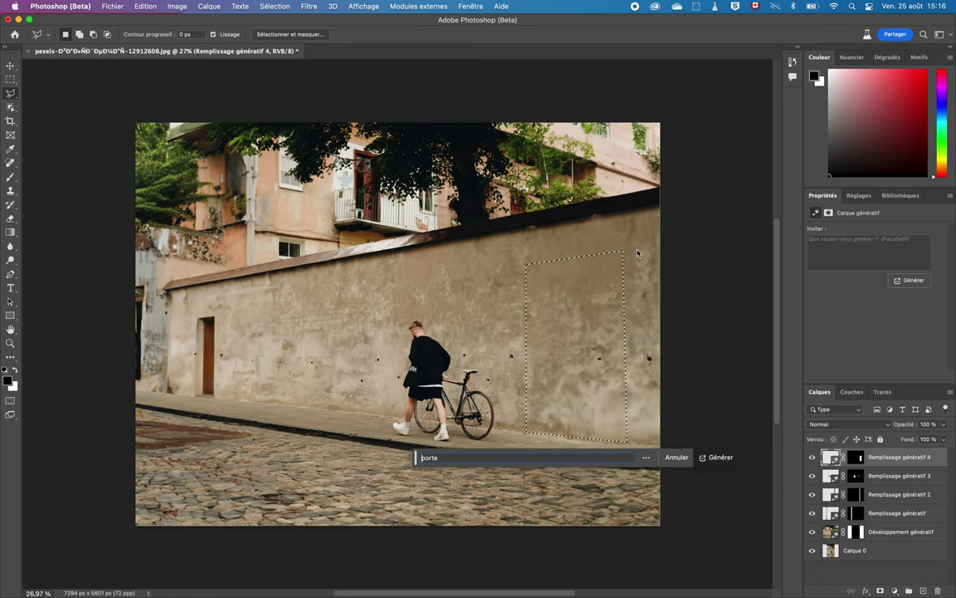
{"action": "left_click", "coordinate": [721, 457]}
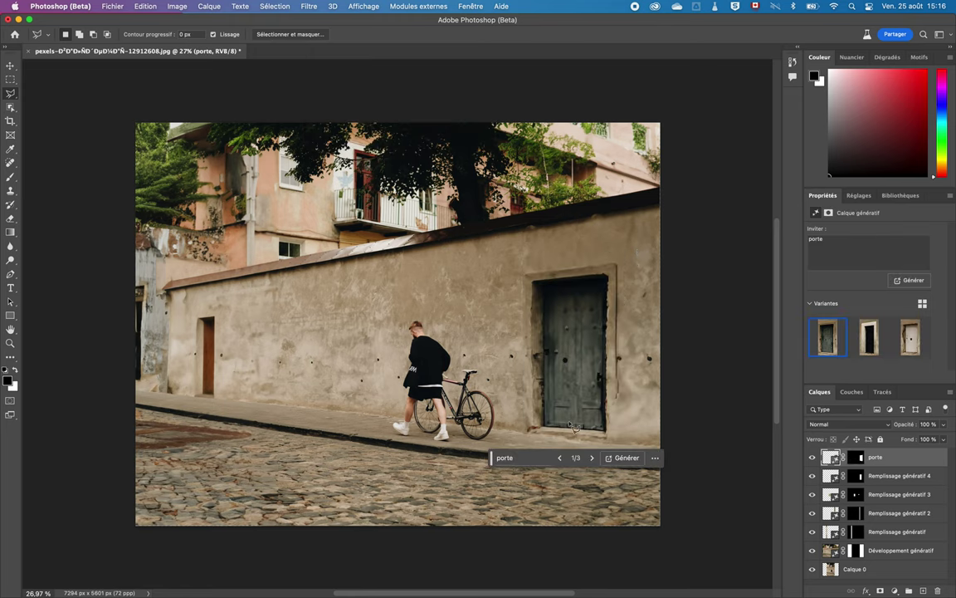
{"action": "mouse_move", "coordinate": [868, 336]}
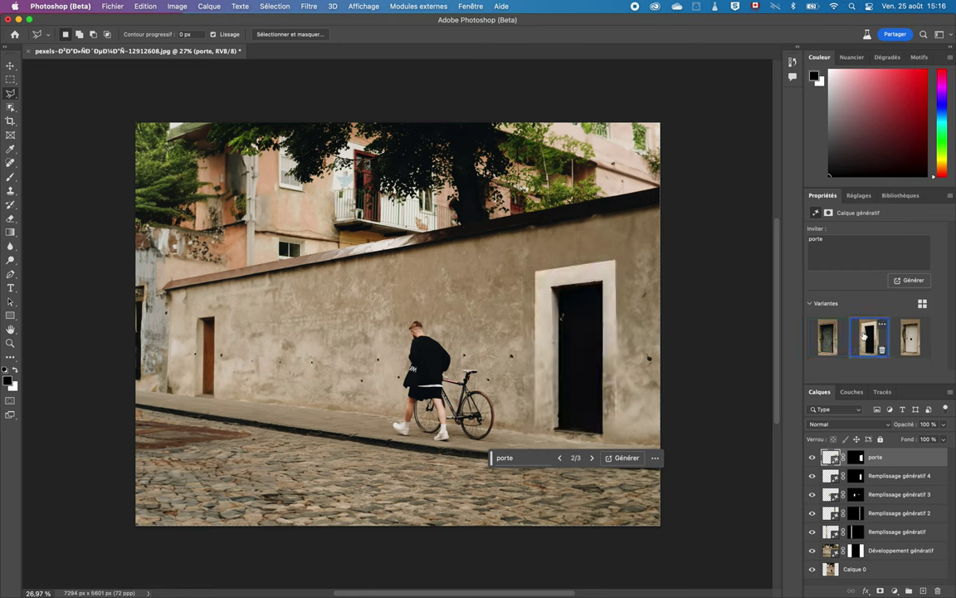
- Pick variant 1, the weathered grey-green wooden door, and zoom in on it
{"action": "left_click", "coordinate": [911, 341]}
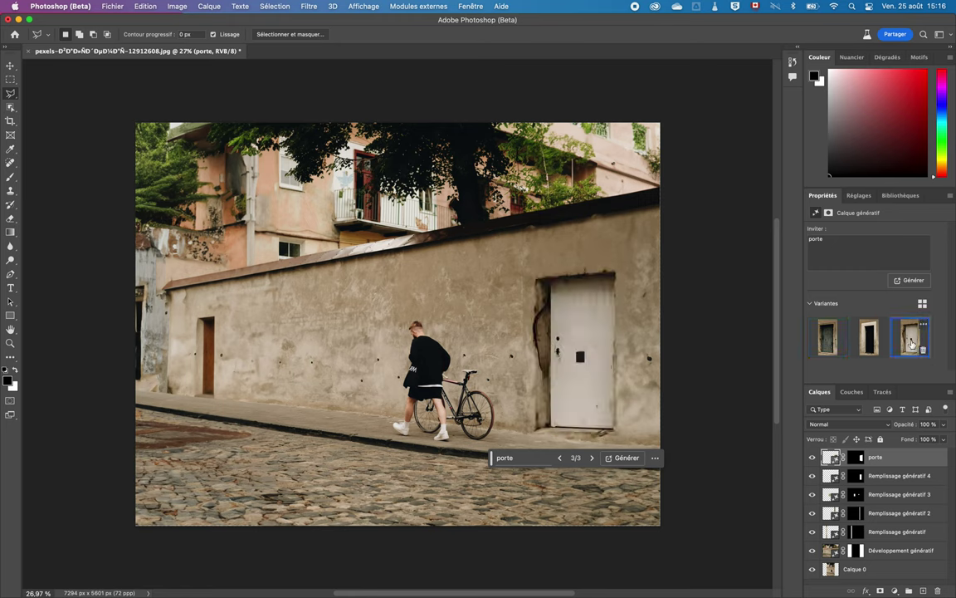
{"action": "left_click", "coordinate": [828, 340]}
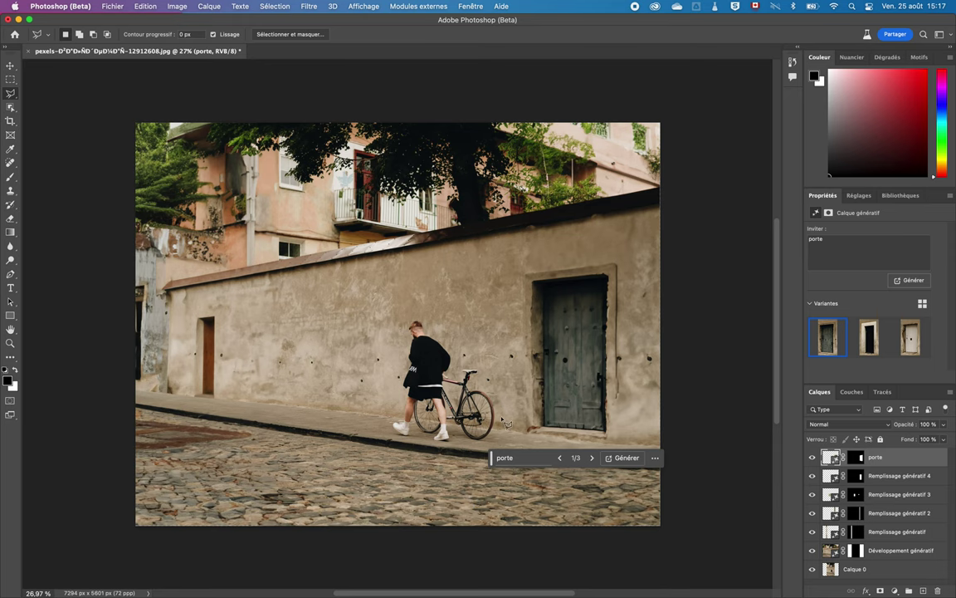
{"action": "scroll", "coordinate": [603, 415], "scroll_direction": "up", "scroll_amount": 5}
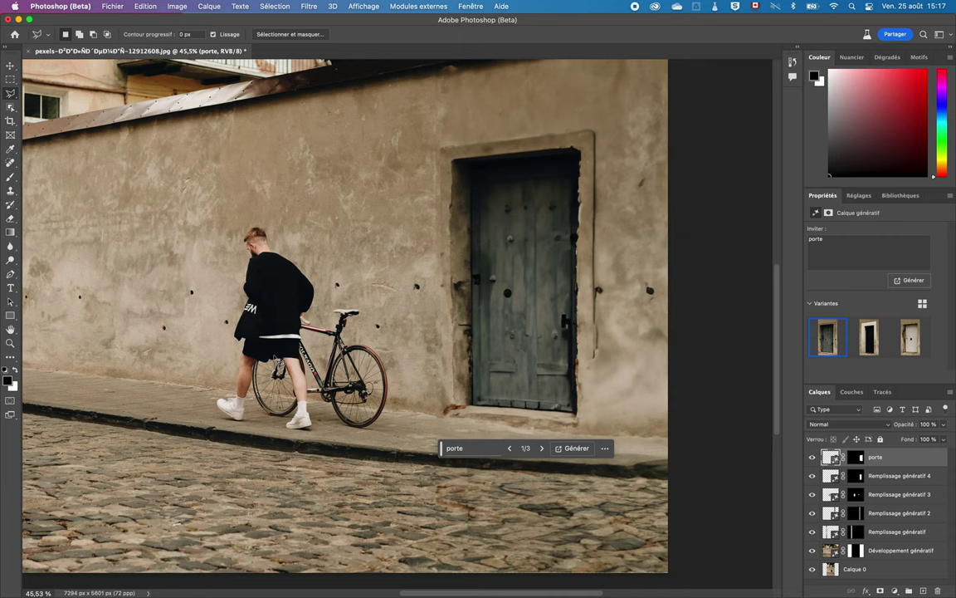
{"action": "scroll", "coordinate": [397, 322], "scroll_direction": "up", "scroll_amount": 3}
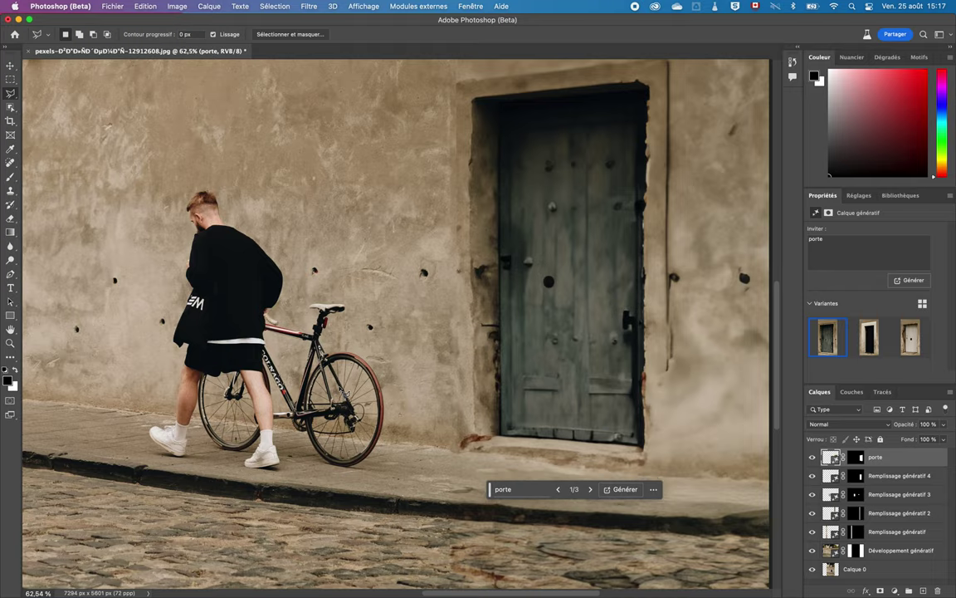
{"action": "scroll", "coordinate": [343, 390], "scroll_direction": "up", "scroll_amount": 3}
{"action": "scroll", "coordinate": [343, 391], "scroll_direction": "down", "scroll_amount": 2}
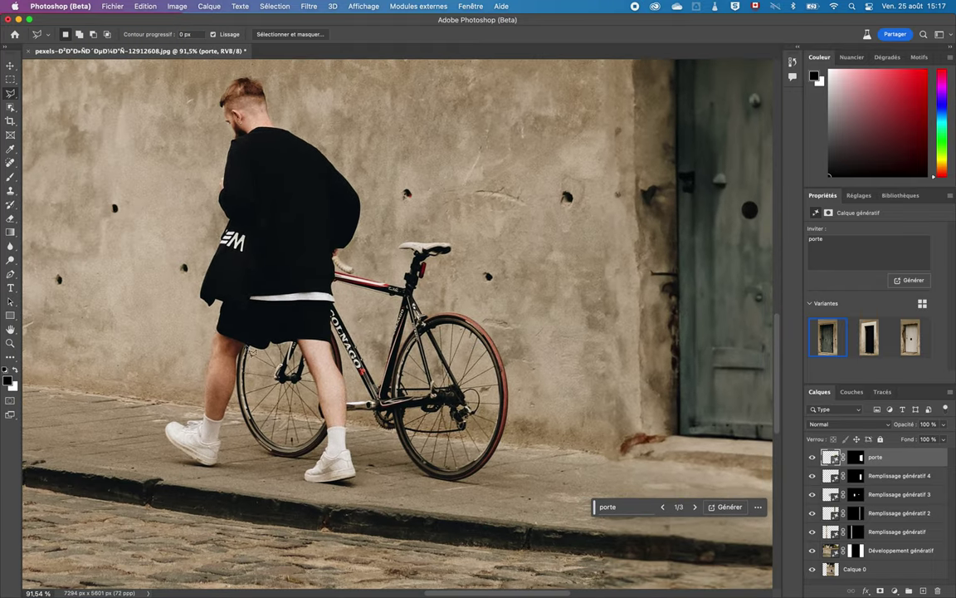
- Lasso the whole bicycle, including the rear wheel area beside the man's leg
{"action": "left_click_drag", "start_coordinate": [222, 309], "coordinate": [214, 367]}
{"action": "mouse_move", "coordinate": [235, 406]}
{"action": "left_mouse_down"}
{"action": "mouse_move", "coordinate": [293, 467]}
{"action": "mouse_move", "coordinate": [329, 405]}
{"action": "mouse_move", "coordinate": [243, 308]}
{"action": "left_mouse_up"}
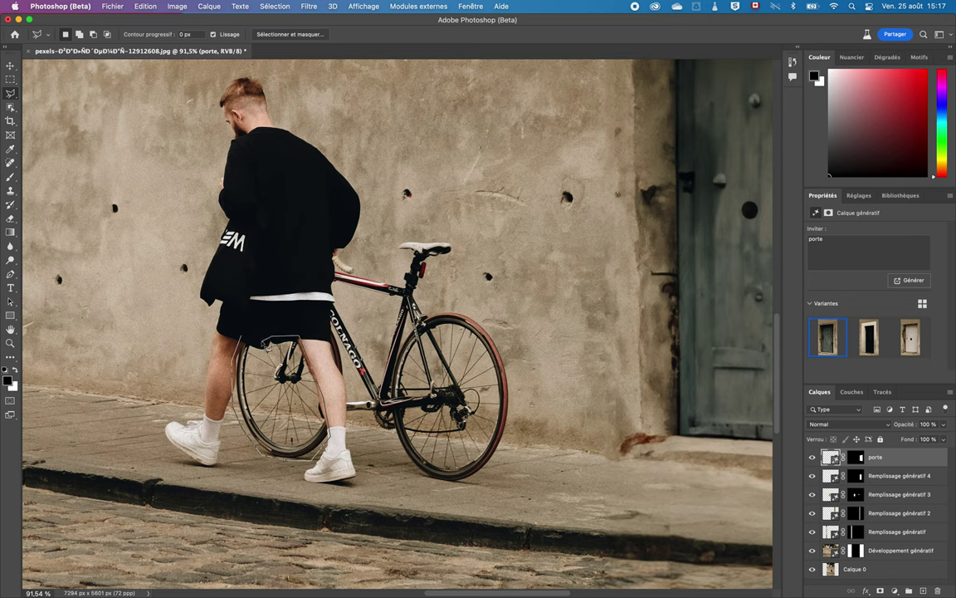
{"action": "left_click_drag", "start_coordinate": [243, 309], "coordinate": [218, 311]}
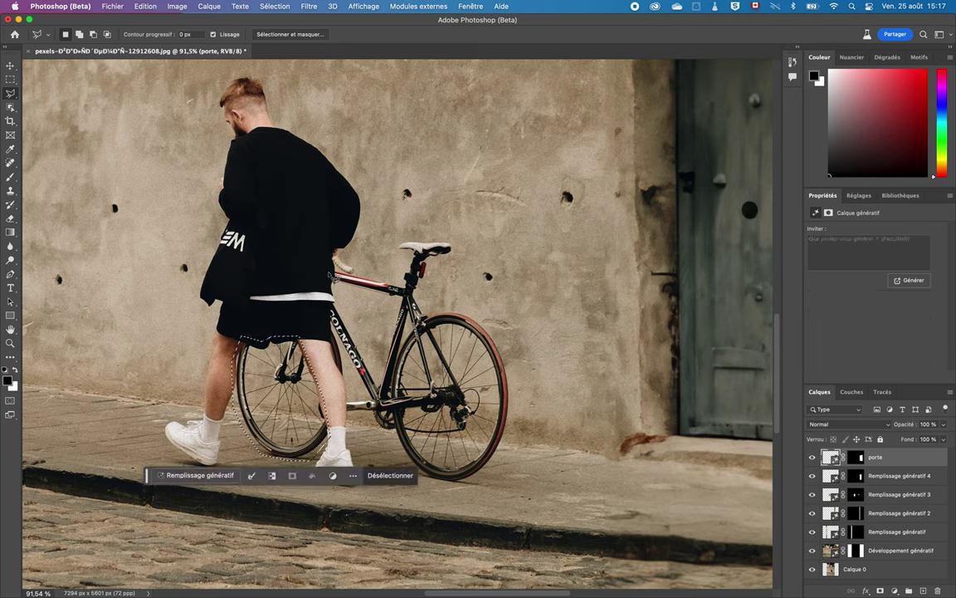
{"action": "key", "text": "shift"}
{"action": "mouse_move", "coordinate": [302, 243]}
{"action": "left_mouse_down"}
{"action": "mouse_move", "coordinate": [341, 397]}
{"action": "mouse_move", "coordinate": [406, 461]}
{"action": "left_mouse_up"}
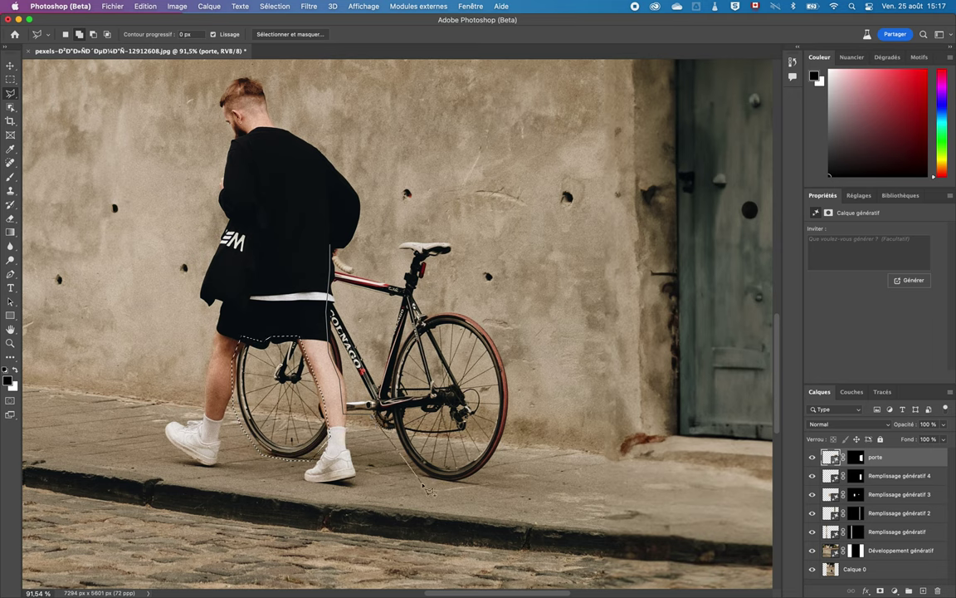
{"action": "mouse_move", "coordinate": [409, 462]}
{"action": "left_mouse_down"}
{"action": "mouse_move", "coordinate": [469, 492]}
{"action": "mouse_move", "coordinate": [512, 364]}
{"action": "mouse_move", "coordinate": [457, 266]}
{"action": "mouse_move", "coordinate": [394, 267]}
{"action": "left_mouse_up"}
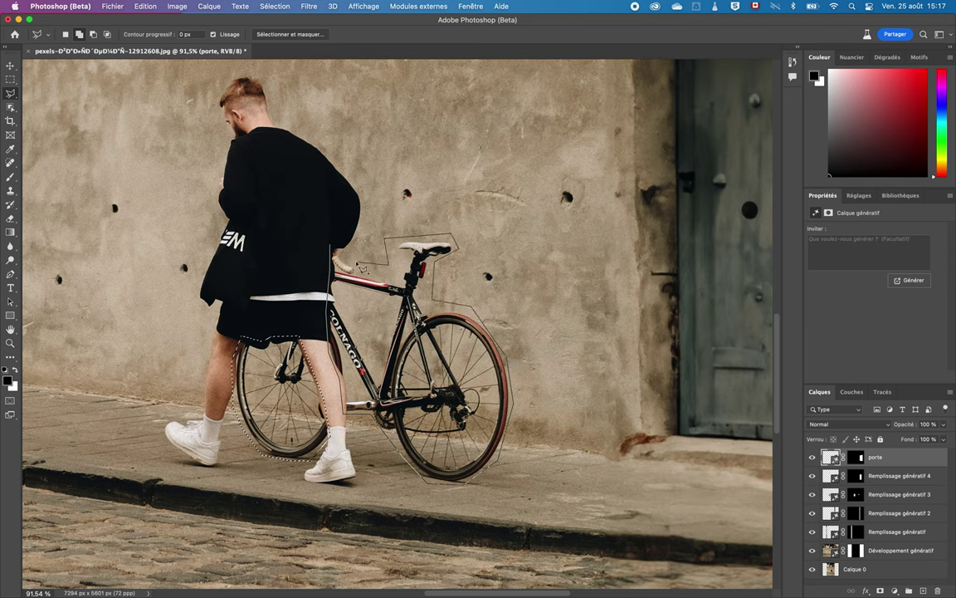
{"action": "left_click_drag", "start_coordinate": [394, 268], "coordinate": [299, 222]}
{"action": "scroll", "coordinate": [486, 384], "scroll_direction": "down", "scroll_amount": 2}
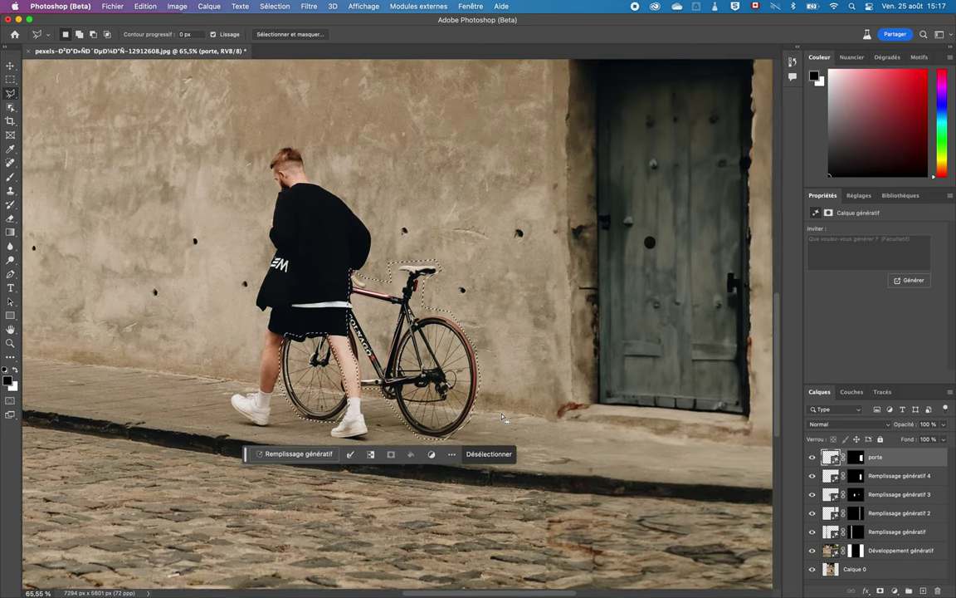
- Generate a fill with the prompt 'supprimer vélo' to remove the bicycle
{"action": "left_click", "coordinate": [281, 454]}
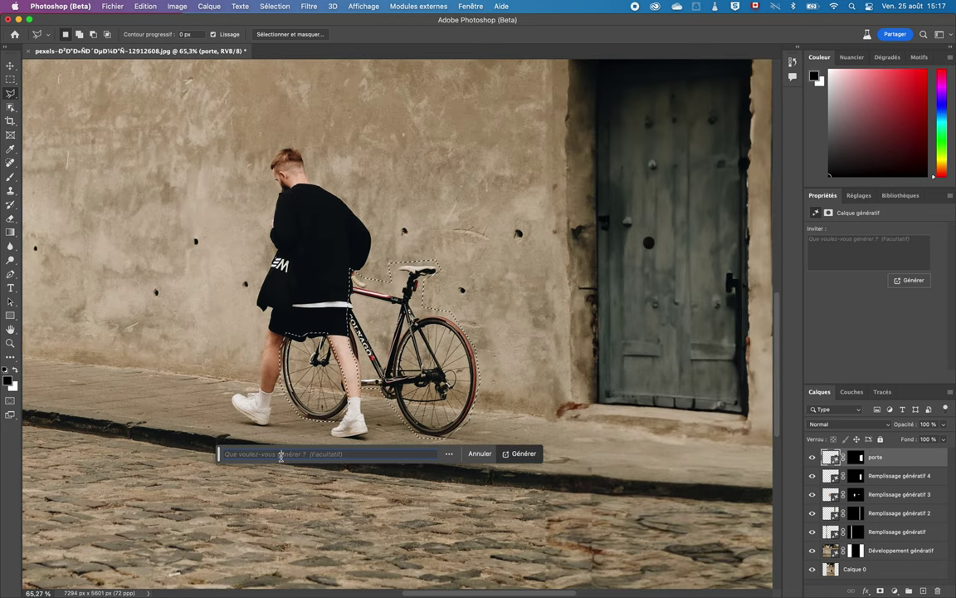
{"action": "type", "text": "supprimer vélo"}
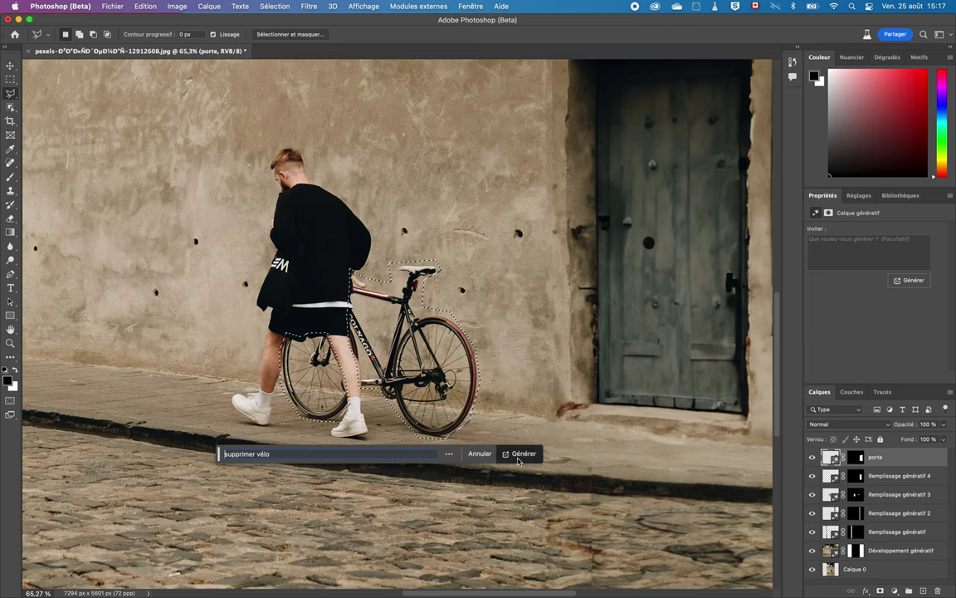
{"action": "key", "text": "Return"}
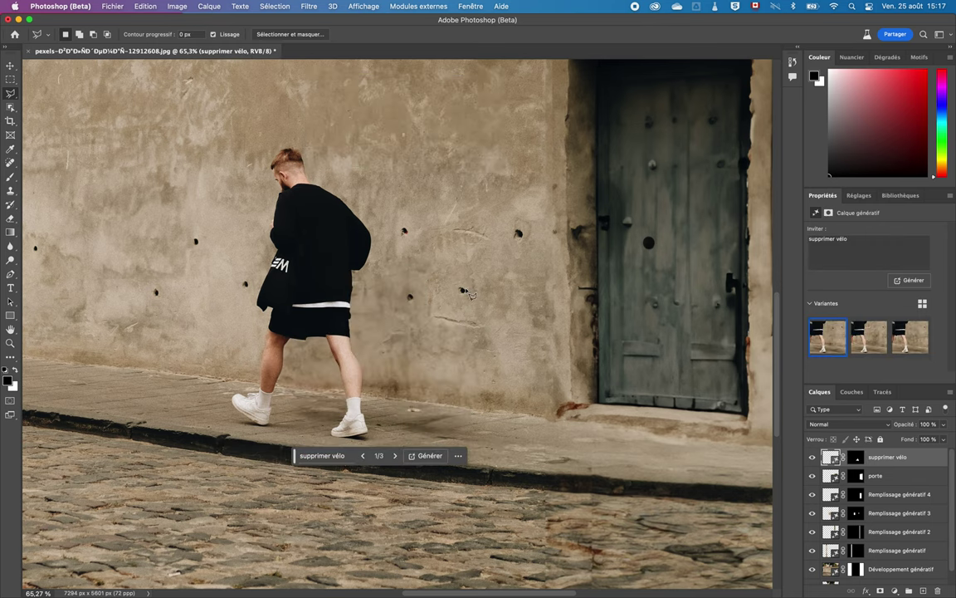
- Apply bicycle-removal variant 3/3 and pan around to check the clean pavement
{"action": "scroll", "coordinate": [399, 324], "scroll_direction": "down", "scroll_amount": 2}
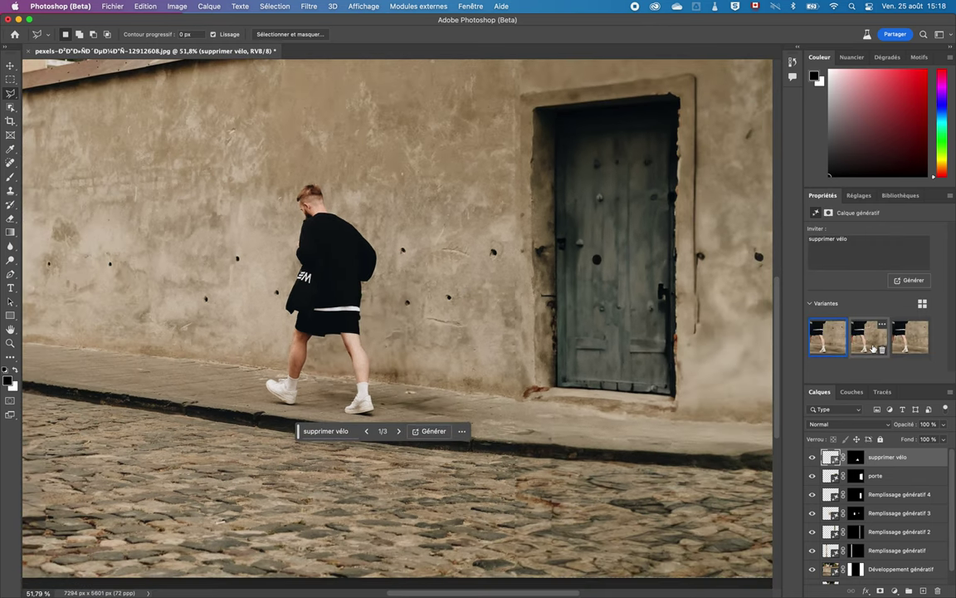
{"action": "left_click", "coordinate": [864, 347]}
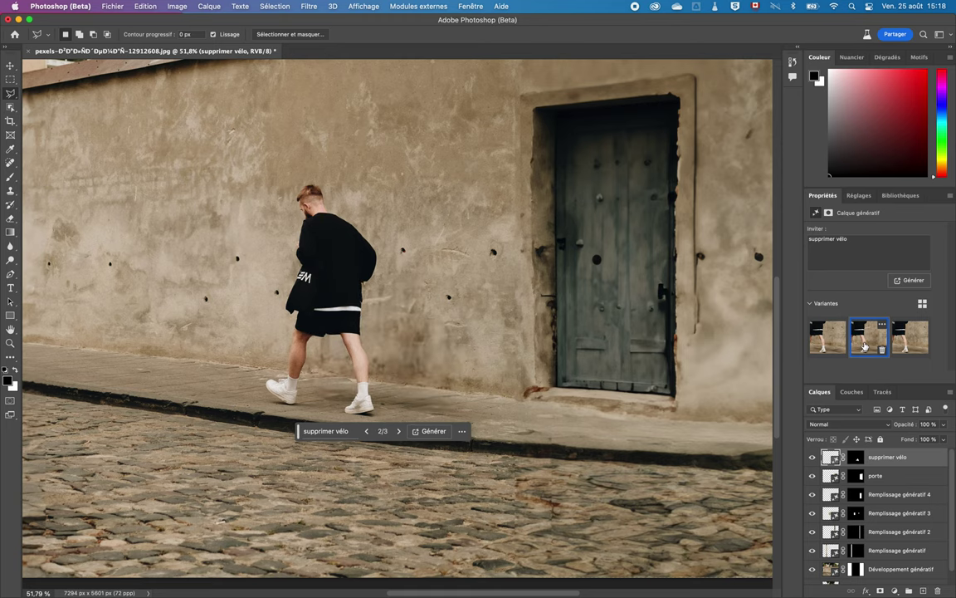
{"action": "left_click", "coordinate": [912, 347]}
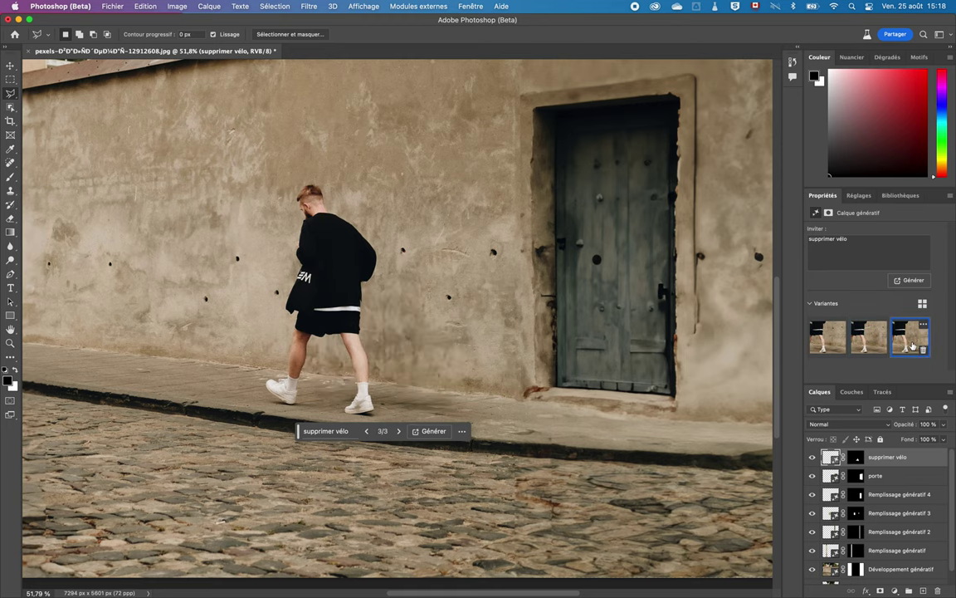
{"action": "scroll", "coordinate": [387, 320], "scroll_direction": "down", "scroll_amount": 3}
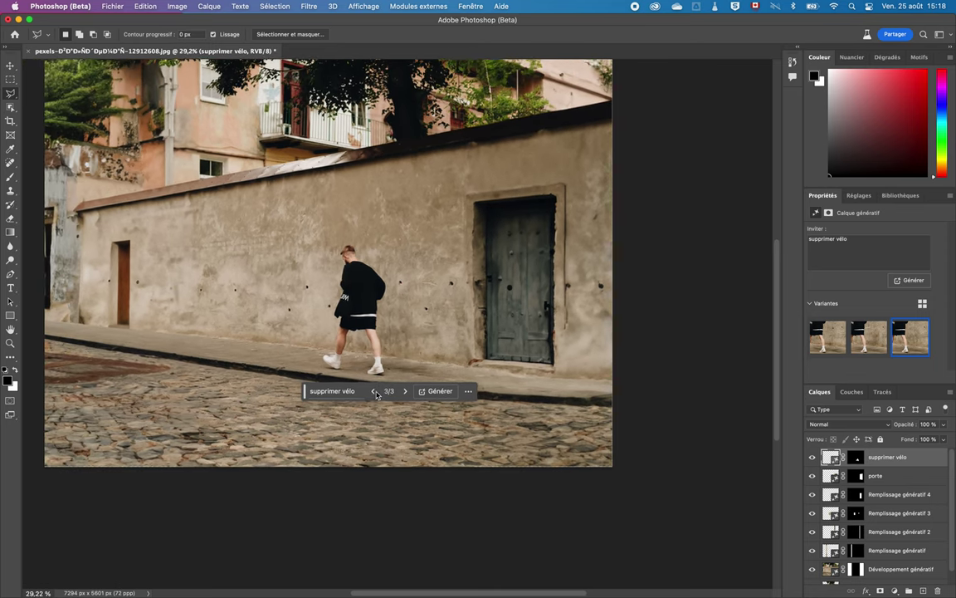
{"action": "scroll", "coordinate": [257, 340], "scroll_direction": "down", "scroll_amount": 1}
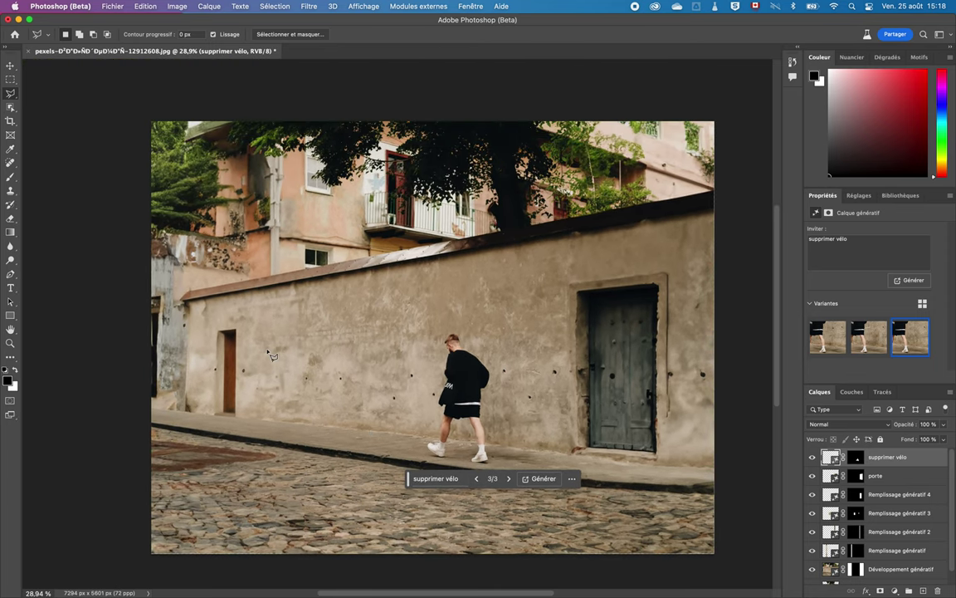
{"action": "scroll", "coordinate": [270, 355], "scroll_direction": "right", "scroll_amount": 2}
{"action": "scroll", "coordinate": [270, 355], "scroll_direction": "down", "scroll_amount": 1}
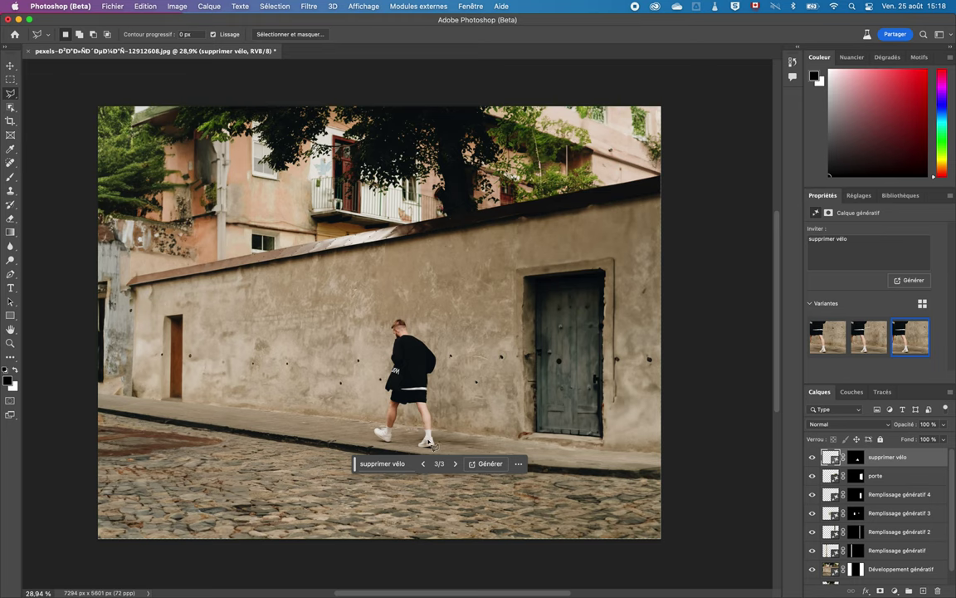
{"action": "scroll", "coordinate": [427, 431], "scroll_direction": "up", "scroll_amount": 3}
{"action": "scroll", "coordinate": [423, 407], "scroll_direction": "up", "scroll_amount": 2}
{"action": "scroll", "coordinate": [419, 375], "scroll_direction": "up", "scroll_amount": 2}
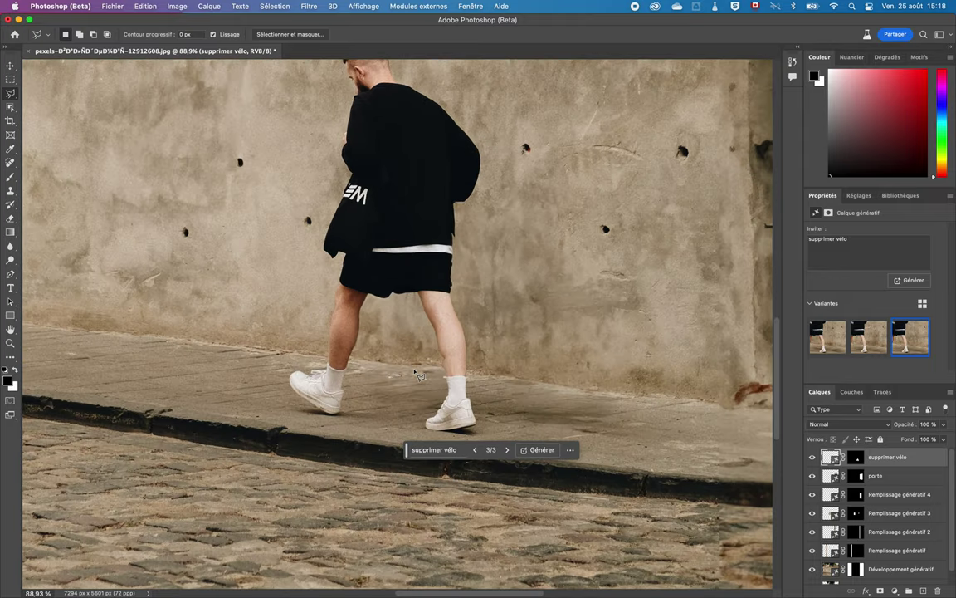
{"action": "scroll", "coordinate": [419, 375], "scroll_direction": "up", "scroll_amount": 1}
{"action": "scroll", "coordinate": [419, 376], "scroll_direction": "right", "scroll_amount": 2}
{"action": "scroll", "coordinate": [419, 376], "scroll_direction": "down", "scroll_amount": 1}
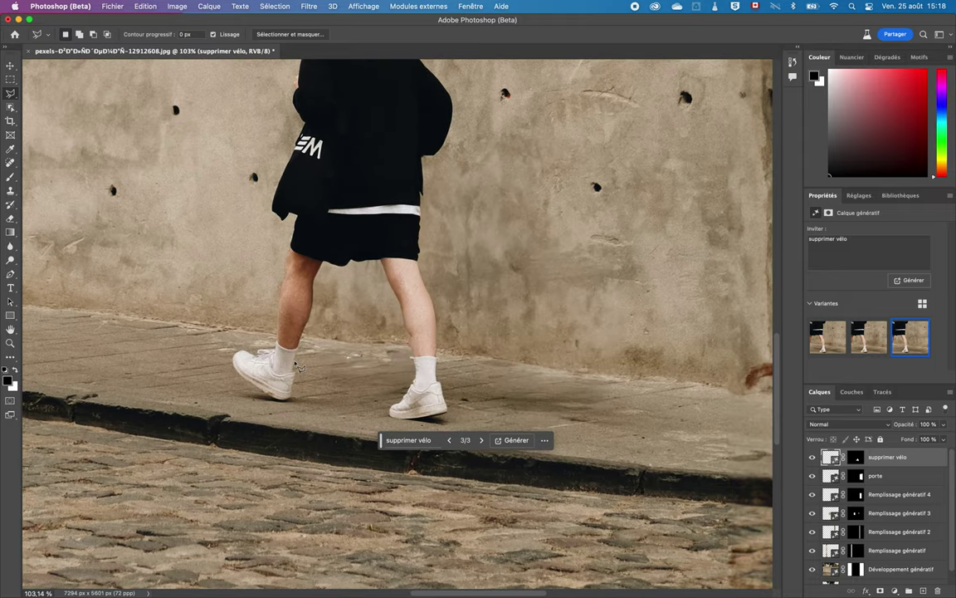
- Lasso both white sneakers and generate 'bottes noires' in their place
{"action": "mouse_move", "coordinate": [305, 349]}
{"action": "left_mouse_down"}
{"action": "mouse_move", "coordinate": [235, 372]}
{"action": "mouse_move", "coordinate": [284, 410]}
{"action": "mouse_move", "coordinate": [305, 375]}
{"action": "mouse_move", "coordinate": [300, 347]}
{"action": "left_mouse_up"}
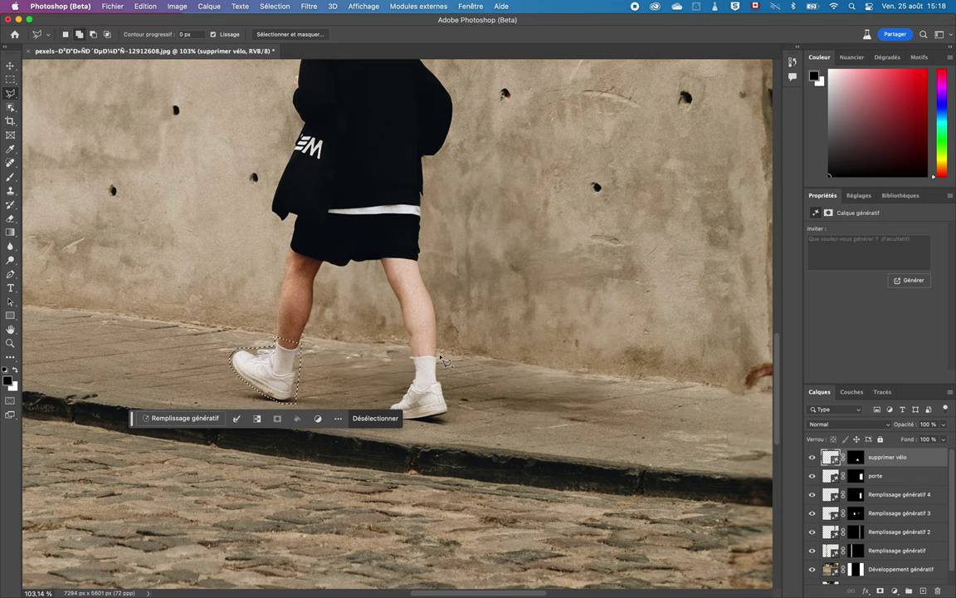
{"action": "mouse_move", "coordinate": [438, 355]}
{"action": "left_mouse_down"}
{"action": "mouse_move", "coordinate": [412, 358]}
{"action": "mouse_move", "coordinate": [409, 427]}
{"action": "mouse_move", "coordinate": [459, 418]}
{"action": "mouse_move", "coordinate": [440, 358]}
{"action": "left_mouse_up"}
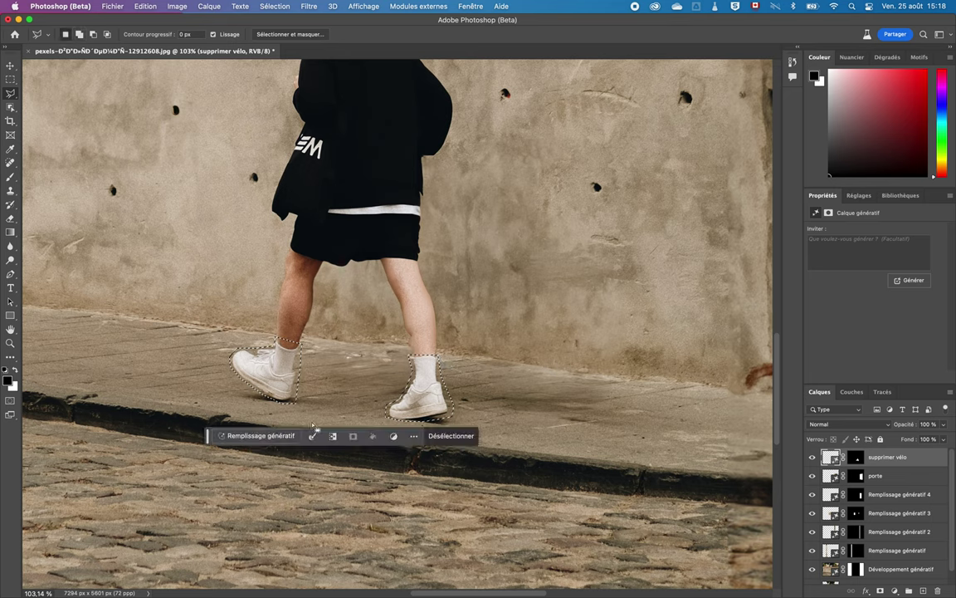
{"action": "left_click", "coordinate": [258, 436]}
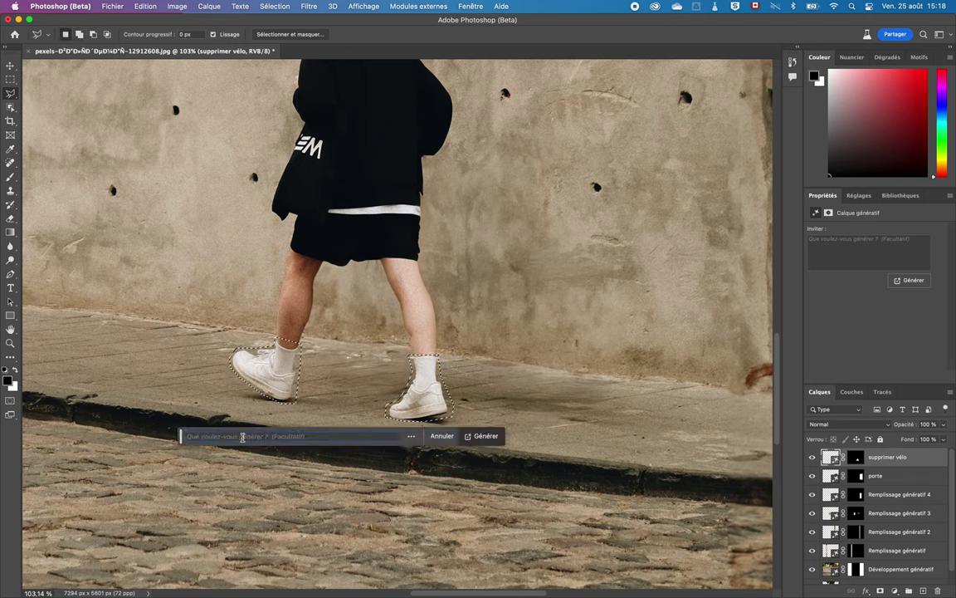
{"action": "type", "text": "bottes noires"}
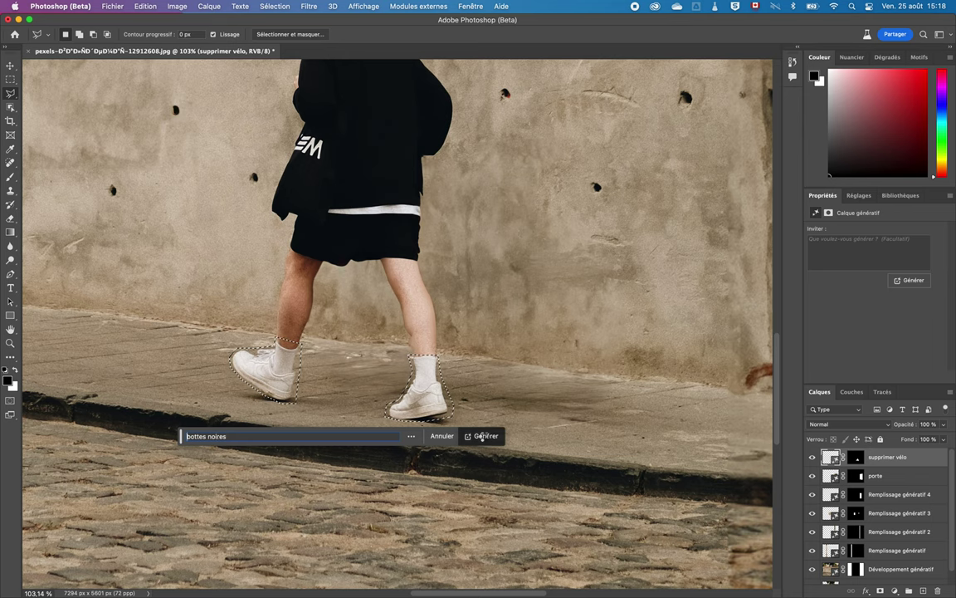
{"action": "left_click", "coordinate": [484, 436]}
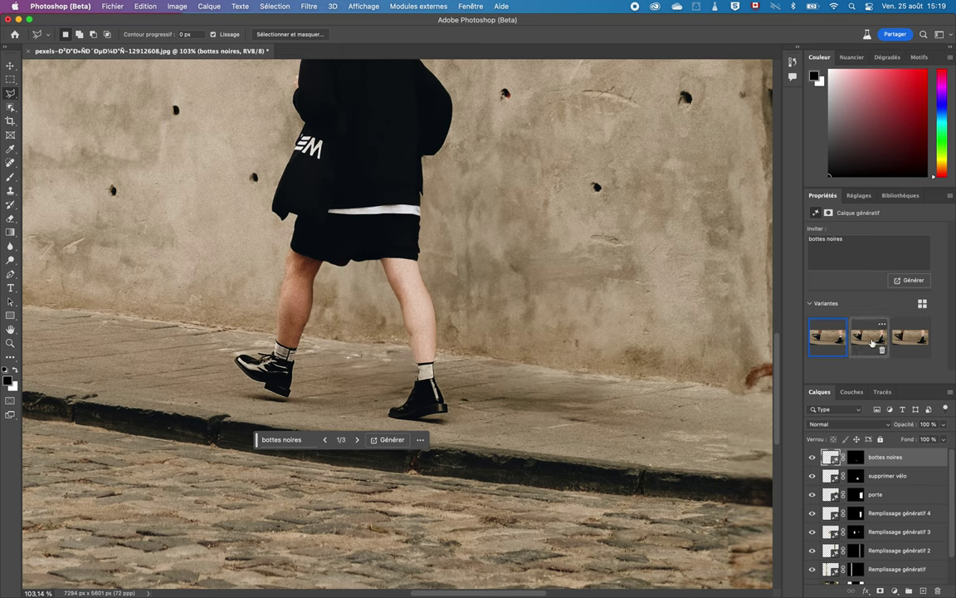
- Compare the black boots variants and settle on variant 2/3
{"action": "left_click", "coordinate": [869, 341]}
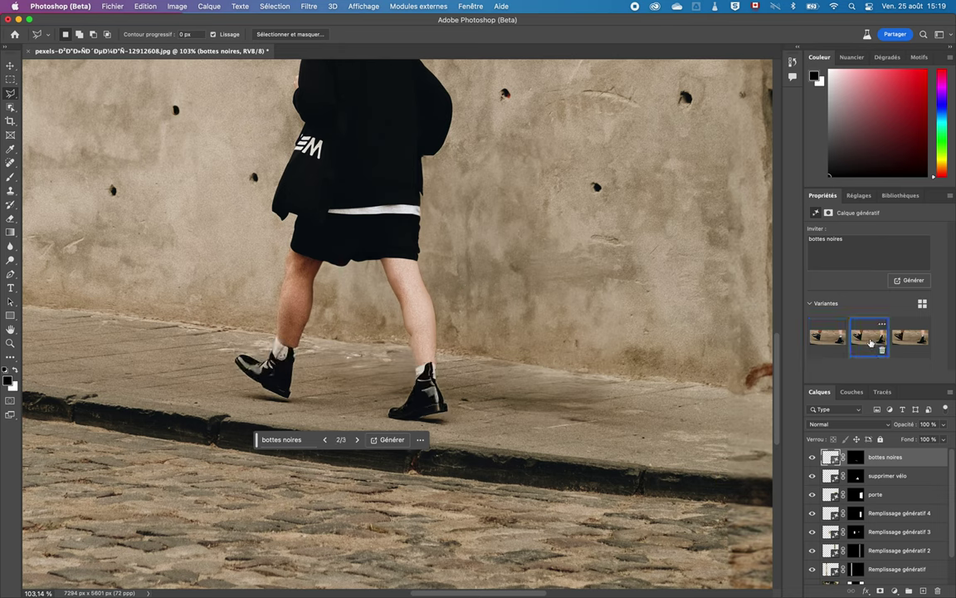
{"action": "left_click", "coordinate": [913, 340]}
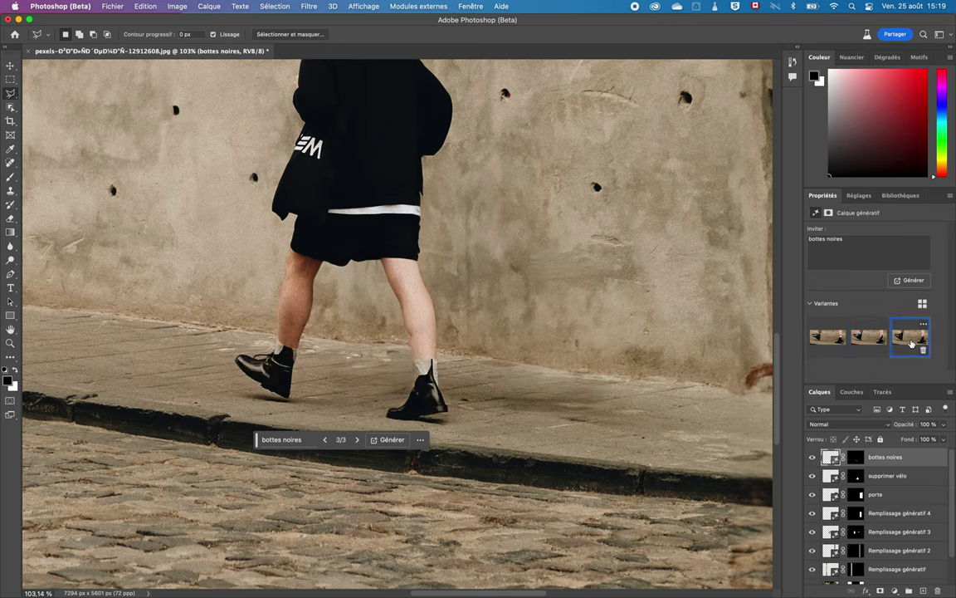
{"action": "left_click", "coordinate": [869, 340]}
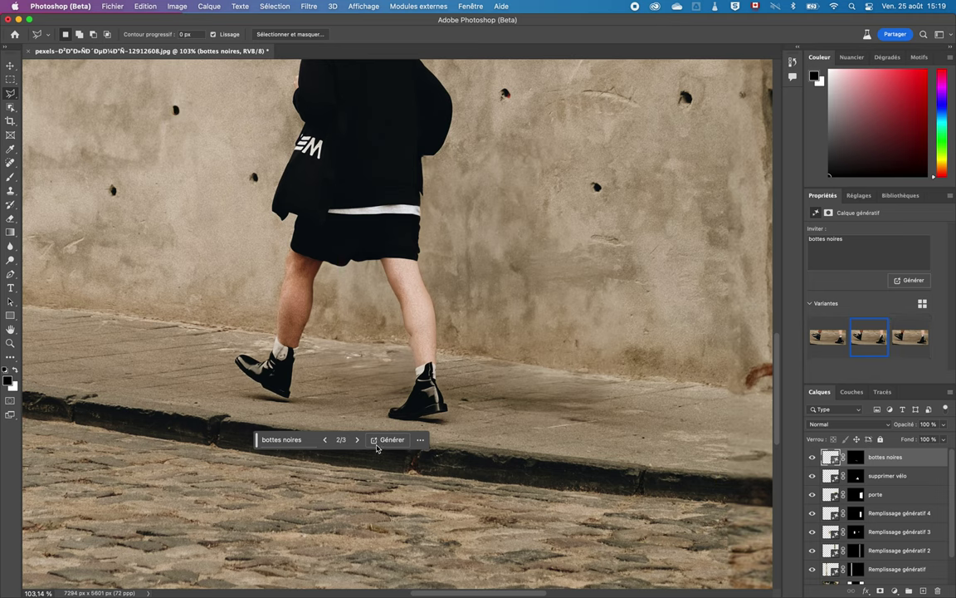
- Generate a second batch of black-boot variants and preview the new options
{"action": "left_click", "coordinate": [384, 439]}
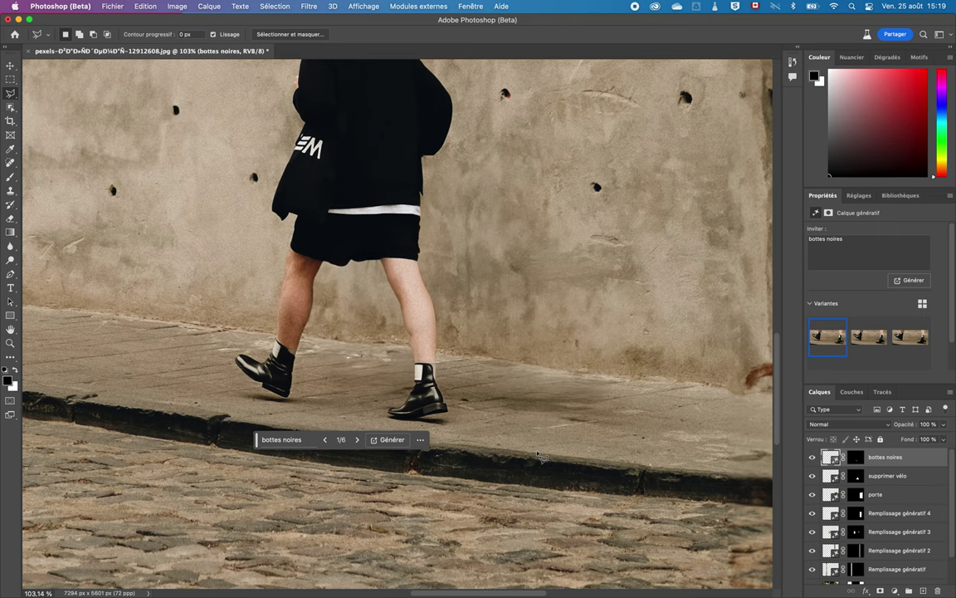
{"action": "left_click", "coordinate": [863, 344]}
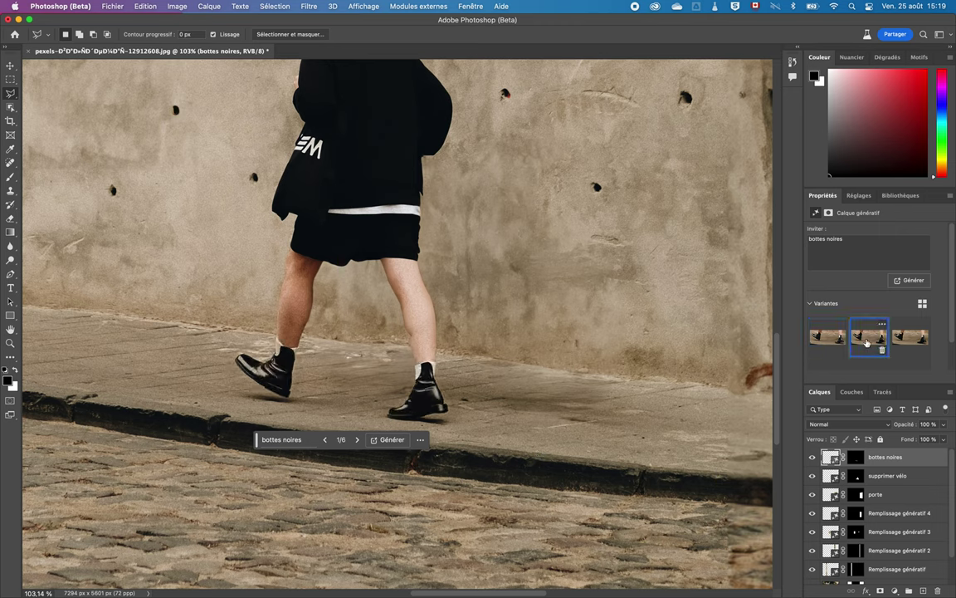
{"action": "left_click", "coordinate": [914, 341]}
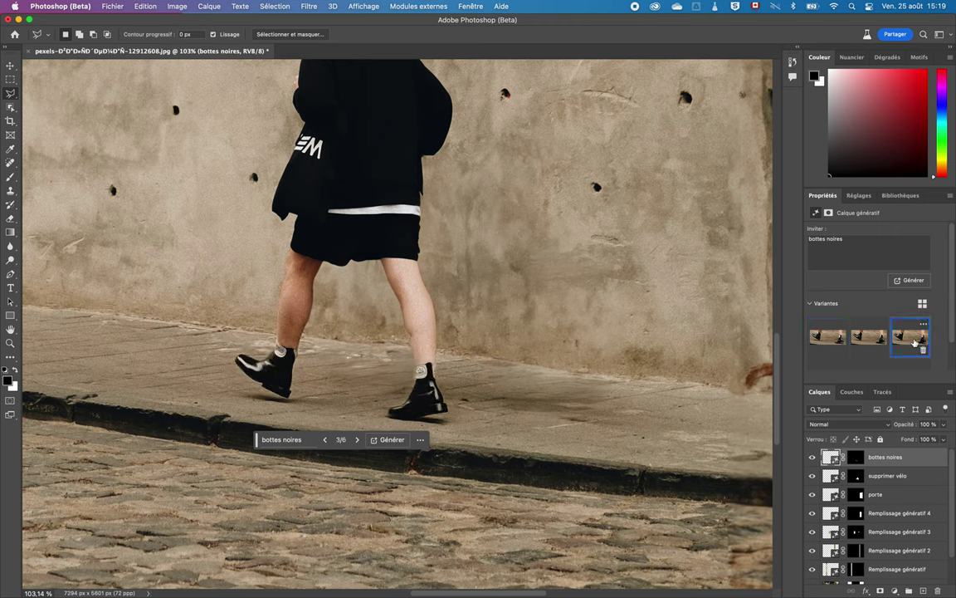
{"action": "left_click", "coordinate": [870, 338]}
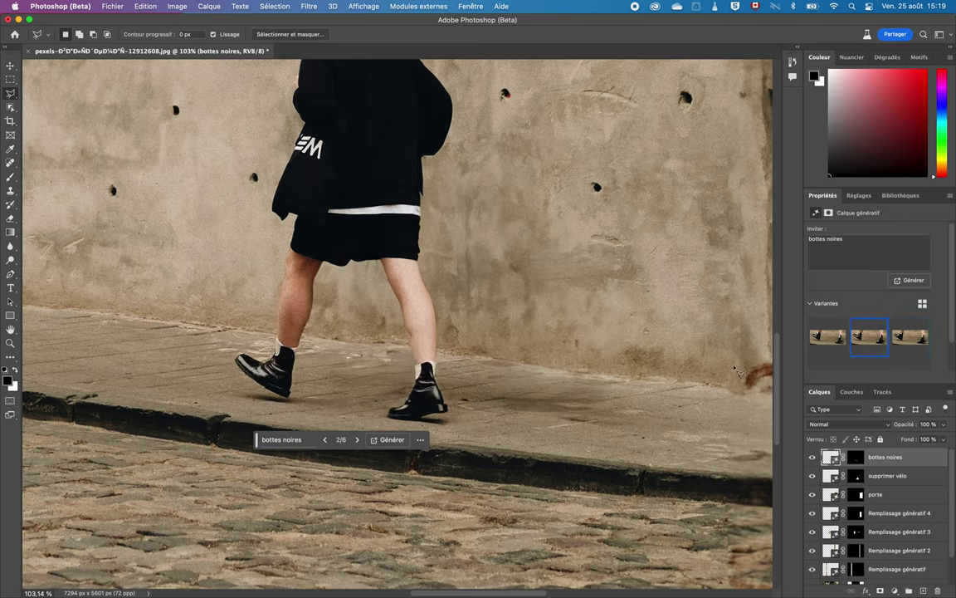
- Generate a third batch of boot variants and apply variant 8 of 9
{"action": "left_click", "coordinate": [909, 281]}
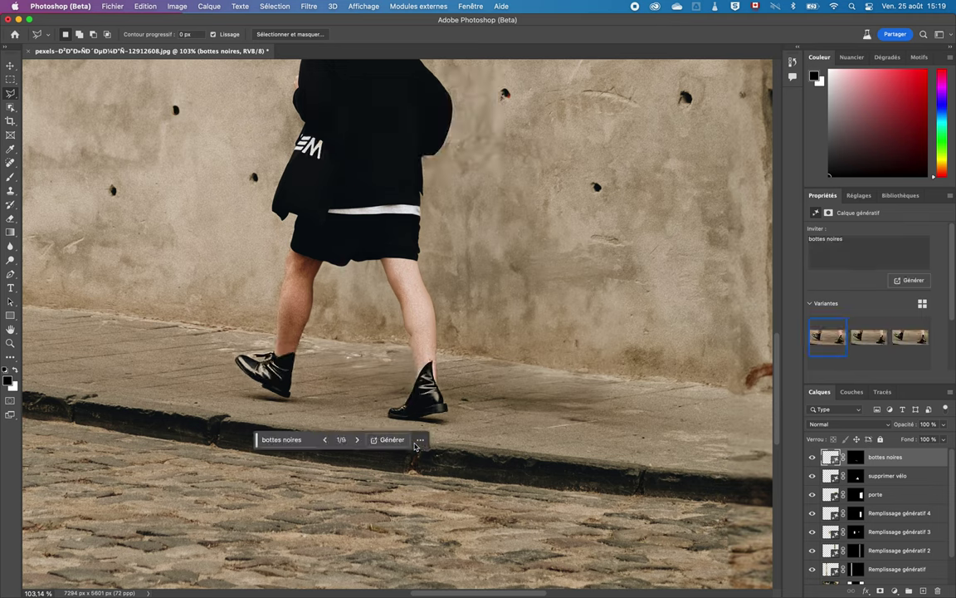
{"action": "left_click", "coordinate": [881, 340]}
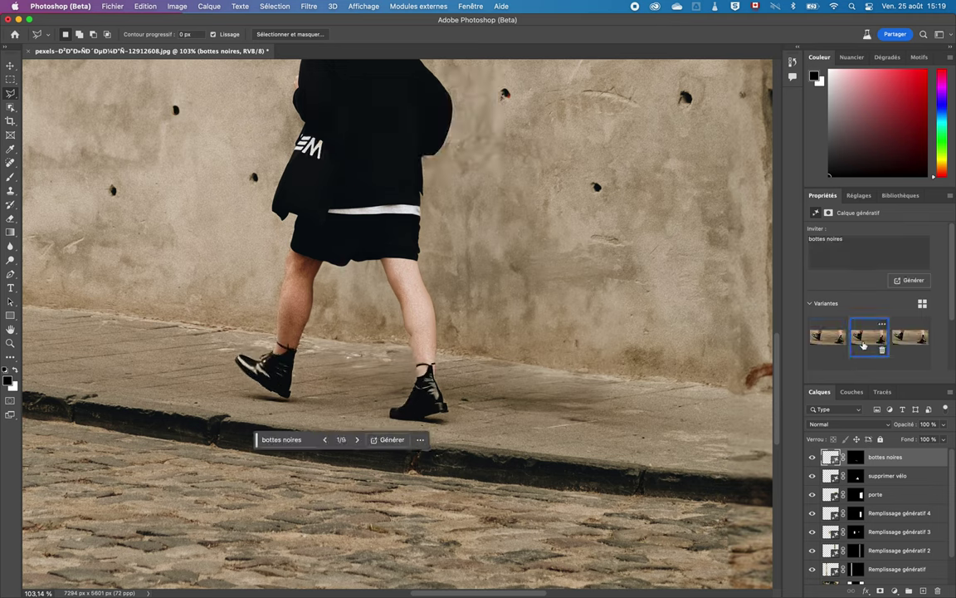
{"action": "left_click", "coordinate": [909, 339]}
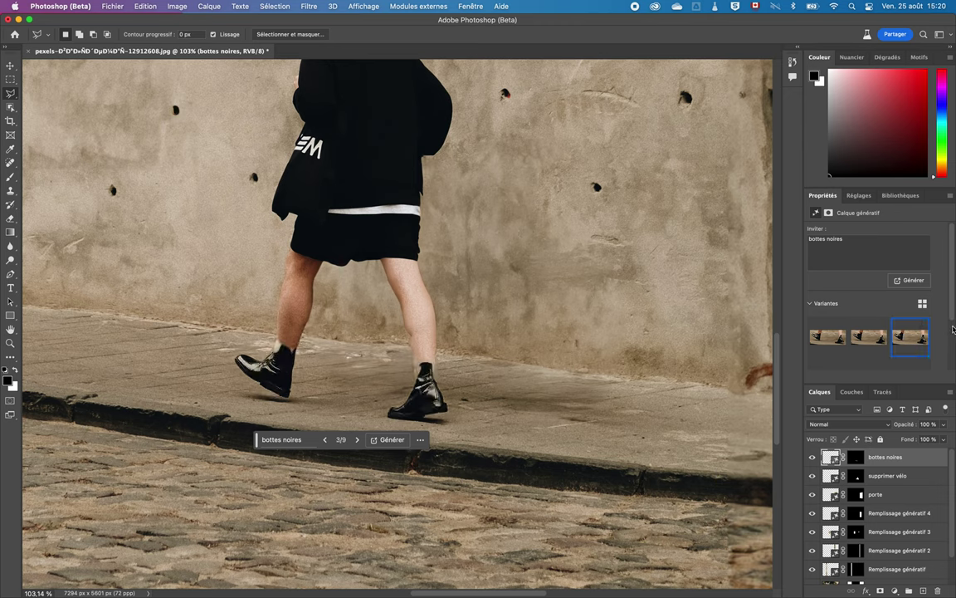
{"action": "scroll", "coordinate": [953, 330], "scroll_direction": "down", "scroll_amount": 2}
{"action": "left_click", "coordinate": [865, 349]}
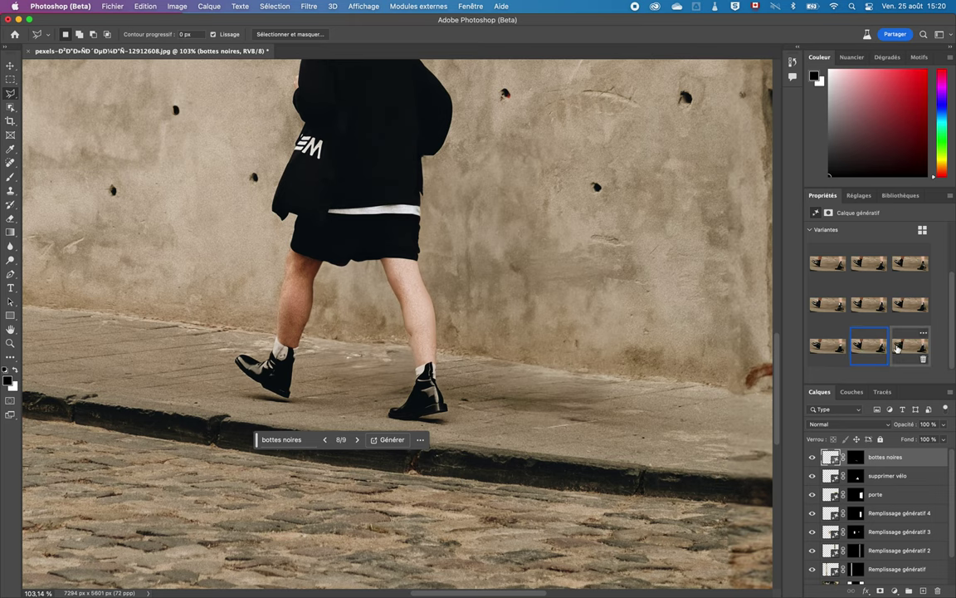
{"action": "left_click", "coordinate": [903, 349]}
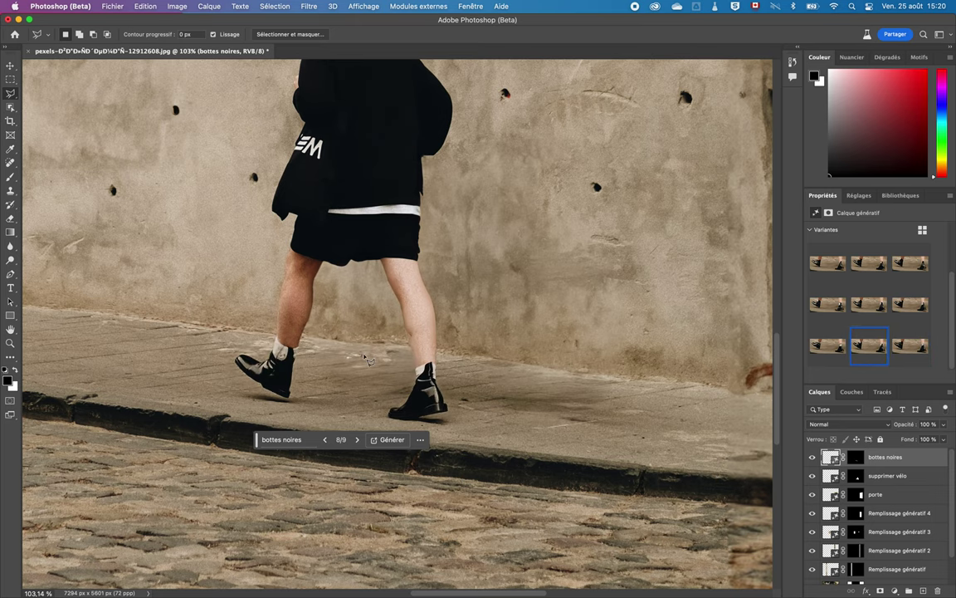
{"action": "scroll", "coordinate": [367, 361], "scroll_direction": "down", "scroll_amount": 2}
{"action": "scroll", "coordinate": [367, 362], "scroll_direction": "down", "scroll_amount": 3}
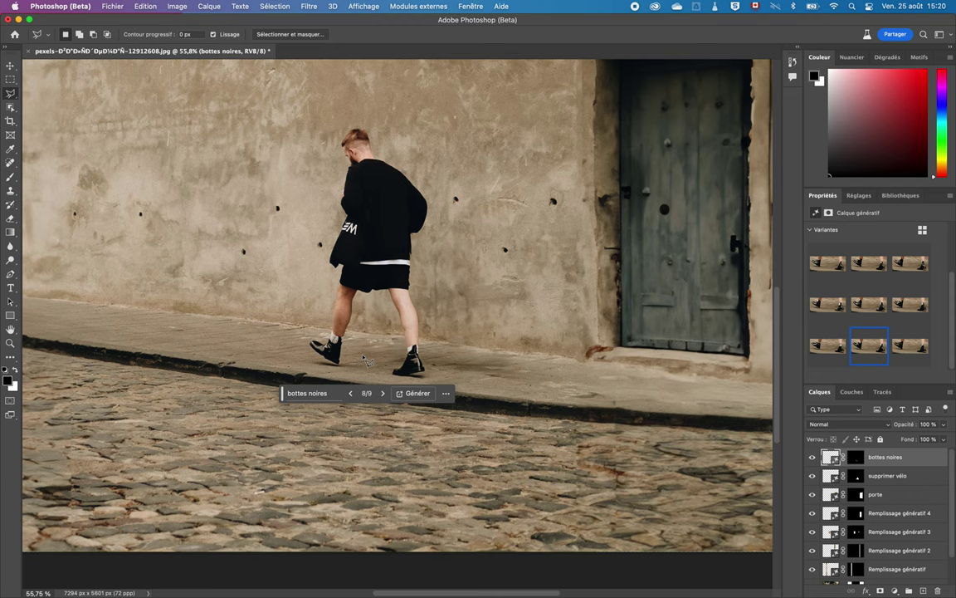
{"action": "scroll", "coordinate": [390, 332], "scroll_direction": "up", "scroll_amount": 2}
{"action": "scroll", "coordinate": [399, 328], "scroll_direction": "up", "scroll_amount": 1}
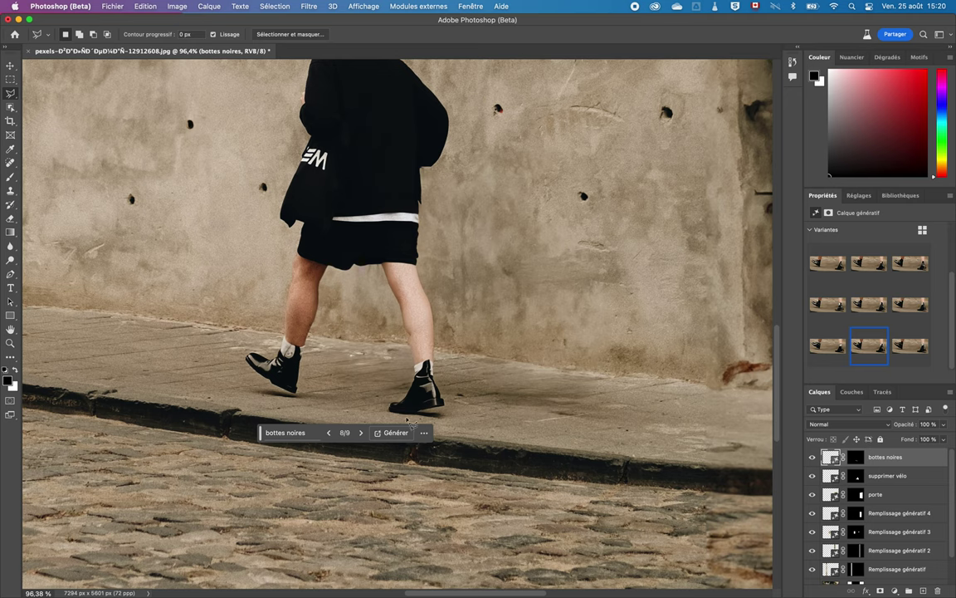
- Delete the old boots layer and regenerate 'bottes noires' over both marquee-selected sneakers
{"action": "left_click_drag", "start_coordinate": [921, 457], "coordinate": [940, 589]}
{"action": "left_click", "coordinate": [10, 78]}
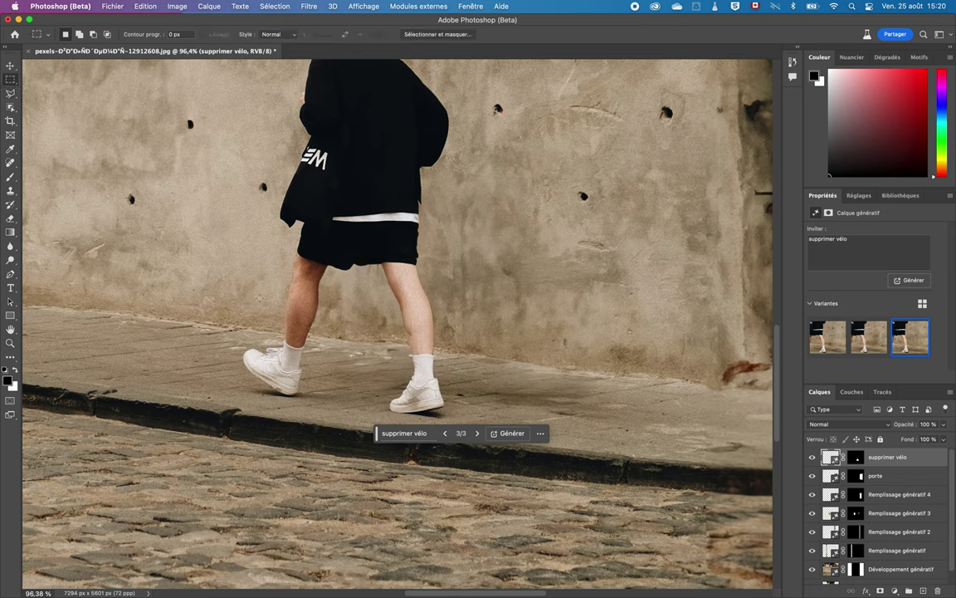
{"action": "left_click_drag", "start_coordinate": [312, 336], "coordinate": [237, 403]}
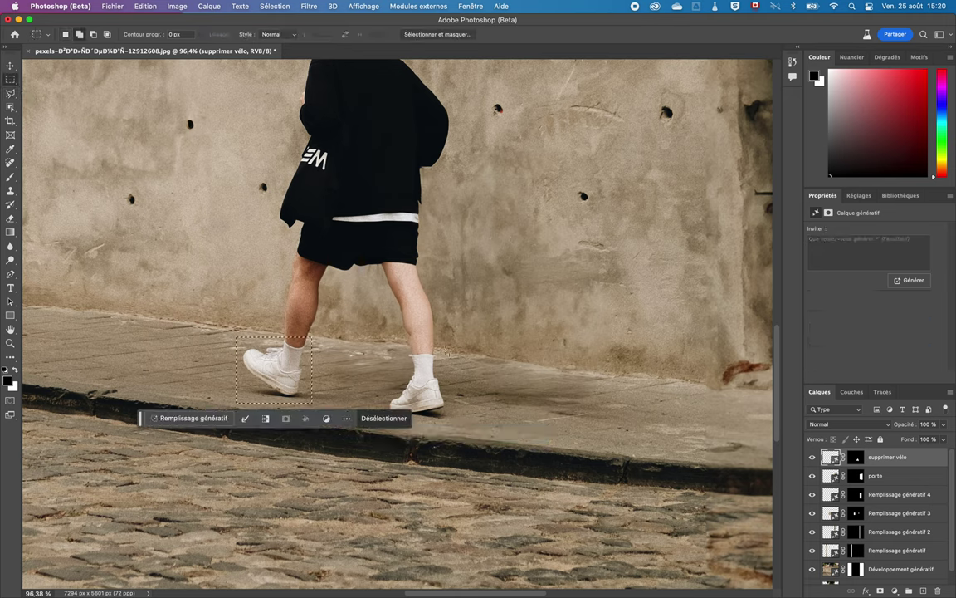
{"action": "left_click_drag", "start_coordinate": [446, 349], "coordinate": [382, 417]}
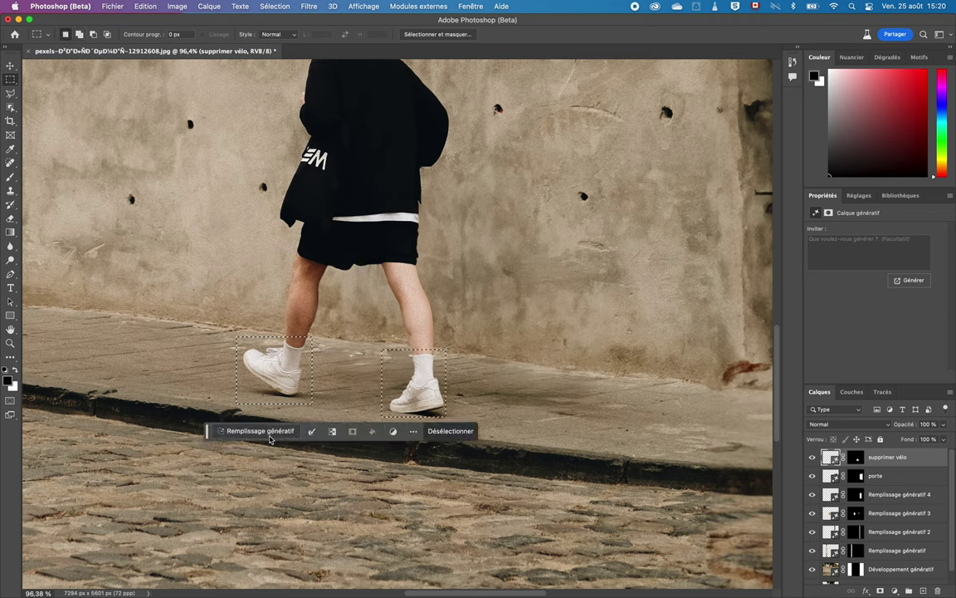
{"action": "left_click", "coordinate": [260, 431]}
{"action": "type", "text": "bottes noir"}
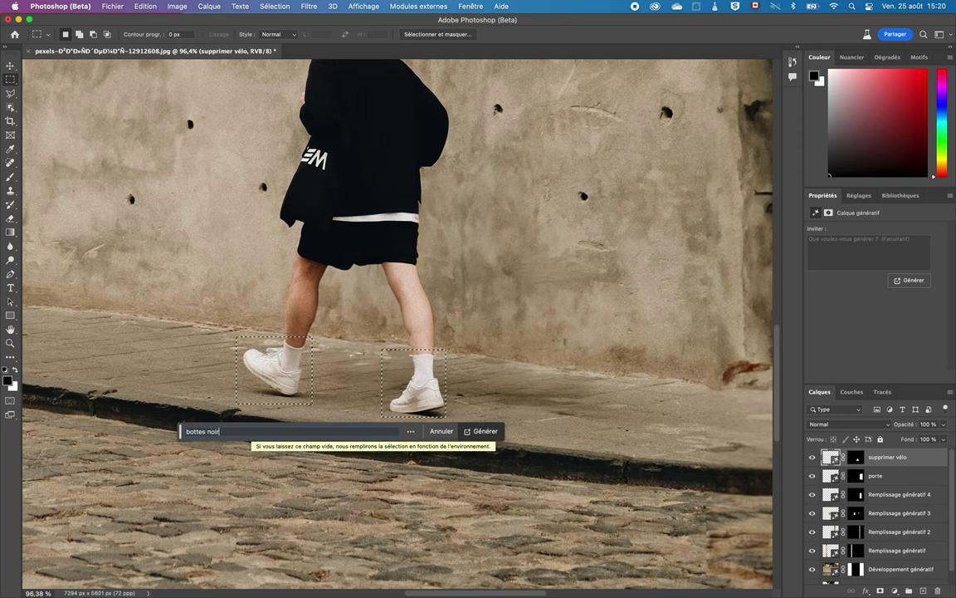
{"action": "type", "text": "es"}
{"action": "left_click", "coordinate": [482, 431]}
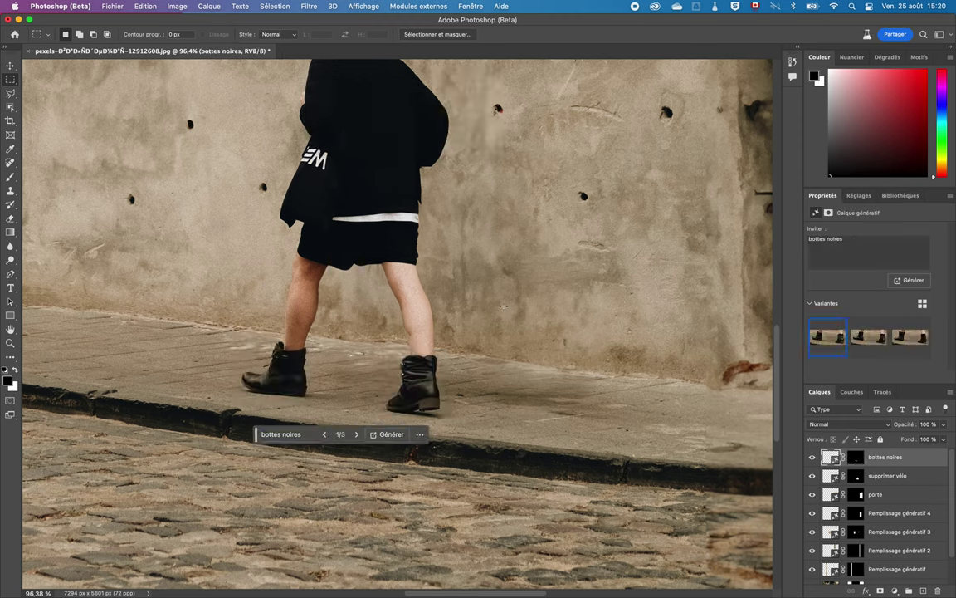
- Apply boot variant 2/3, the laced black ankle boots, and zoom to inspect them
{"action": "left_click", "coordinate": [862, 339]}
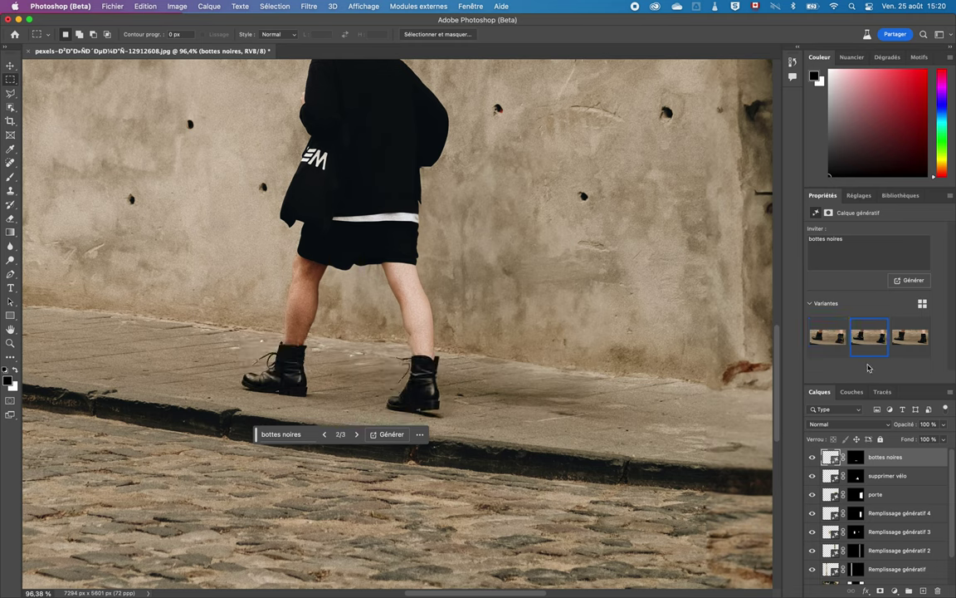
{"action": "left_click", "coordinate": [910, 346]}
{"action": "left_click", "coordinate": [869, 336]}
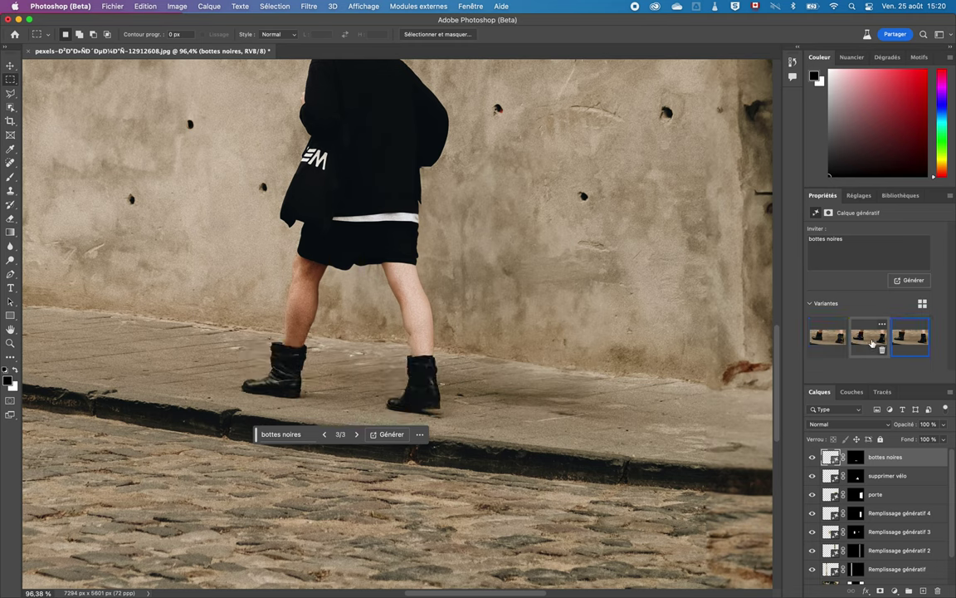
{"action": "scroll", "coordinate": [398, 324], "scroll_direction": "down", "scroll_amount": 3}
{"action": "scroll", "coordinate": [369, 407], "scroll_direction": "down", "scroll_amount": 3}
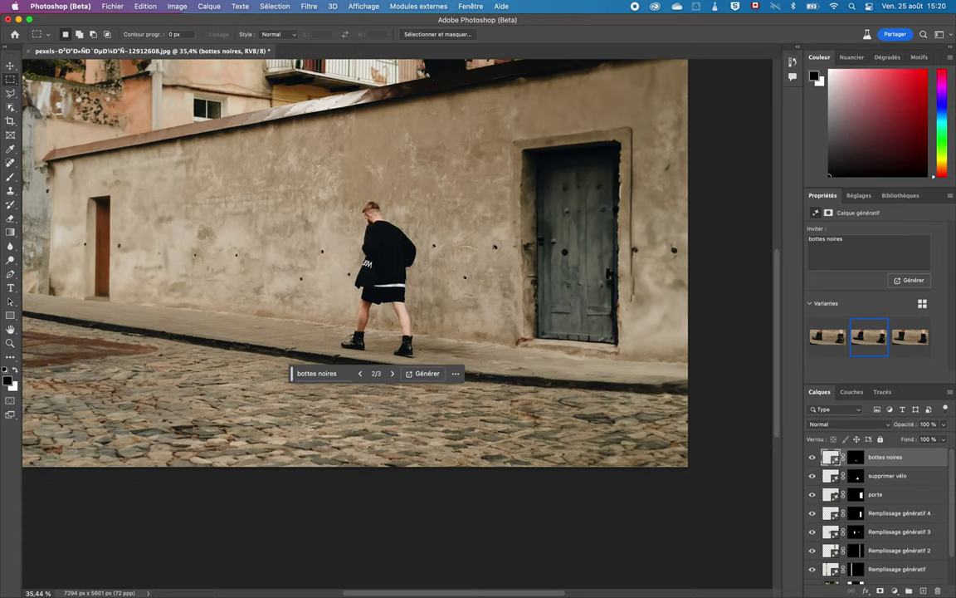
{"action": "scroll", "coordinate": [368, 406], "scroll_direction": "down", "scroll_amount": 1}
{"action": "scroll", "coordinate": [396, 330], "scroll_direction": "down", "scroll_amount": 1}
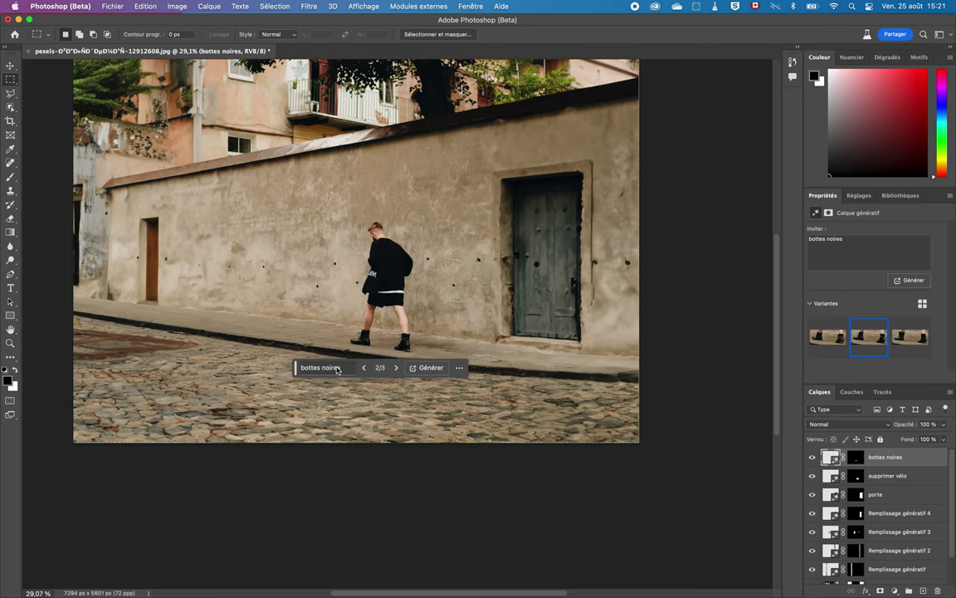
{"action": "scroll", "coordinate": [394, 322], "scroll_direction": "up", "scroll_amount": 3}
{"action": "scroll", "coordinate": [411, 334], "scroll_direction": "up", "scroll_amount": 3}
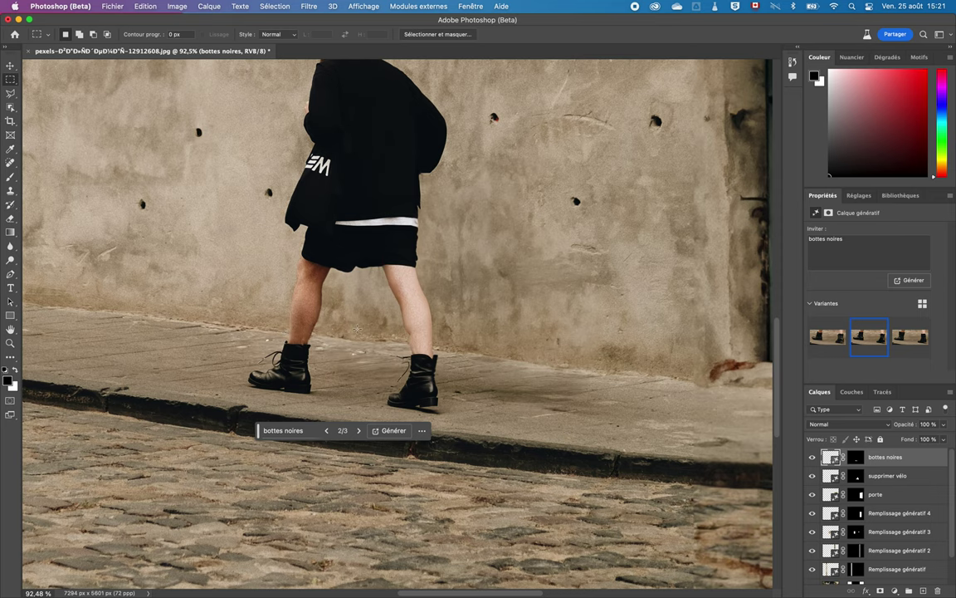
{"action": "scroll", "coordinate": [357, 329], "scroll_direction": "up", "scroll_amount": 4}
{"action": "scroll", "coordinate": [357, 330], "scroll_direction": "right", "scroll_amount": 2}
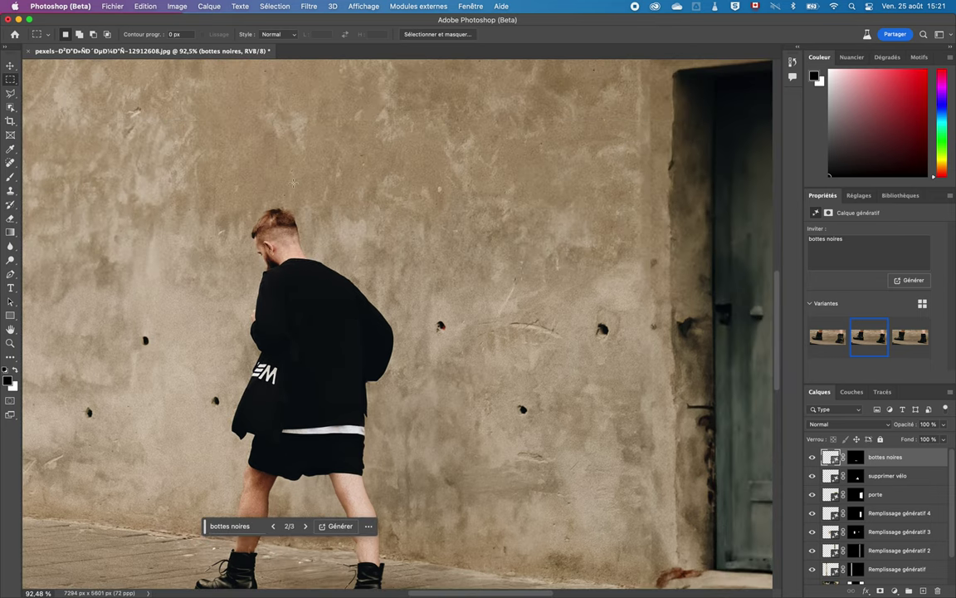
- Lasso an area from the neck outward and generate 'écharpe' there
{"action": "left_click", "coordinate": [10, 91]}
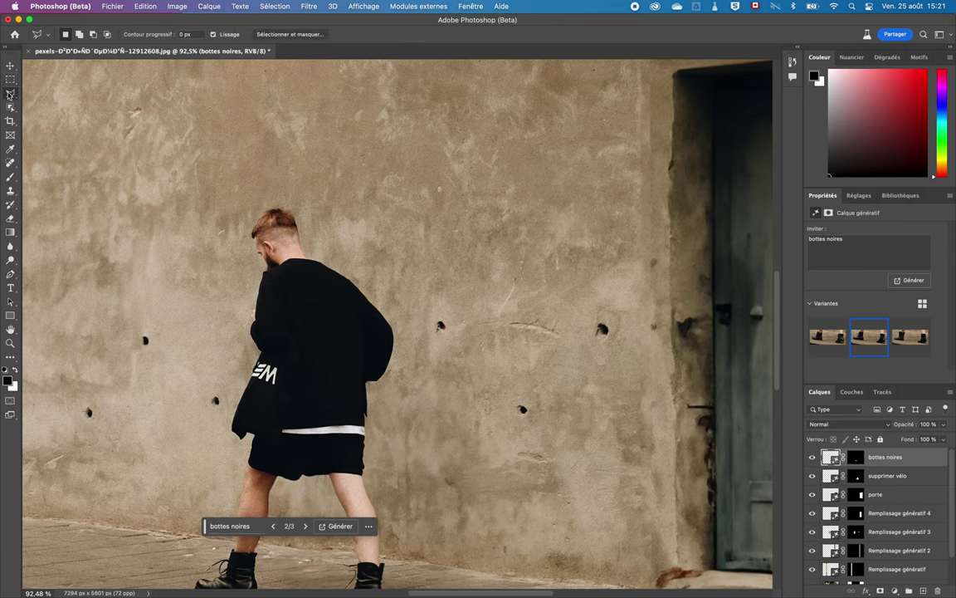
{"action": "mouse_move", "coordinate": [257, 249]}
{"action": "left_mouse_down"}
{"action": "mouse_move", "coordinate": [329, 252]}
{"action": "mouse_move", "coordinate": [430, 206]}
{"action": "mouse_move", "coordinate": [449, 271]}
{"action": "mouse_move", "coordinate": [352, 272]}
{"action": "left_mouse_up"}
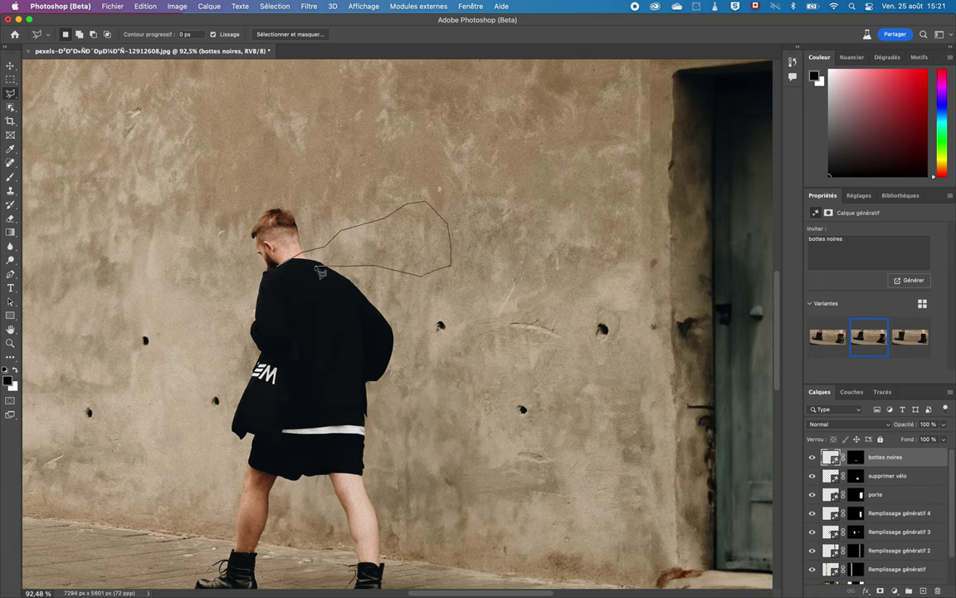
{"action": "left_click_drag", "start_coordinate": [283, 273], "coordinate": [278, 268]}
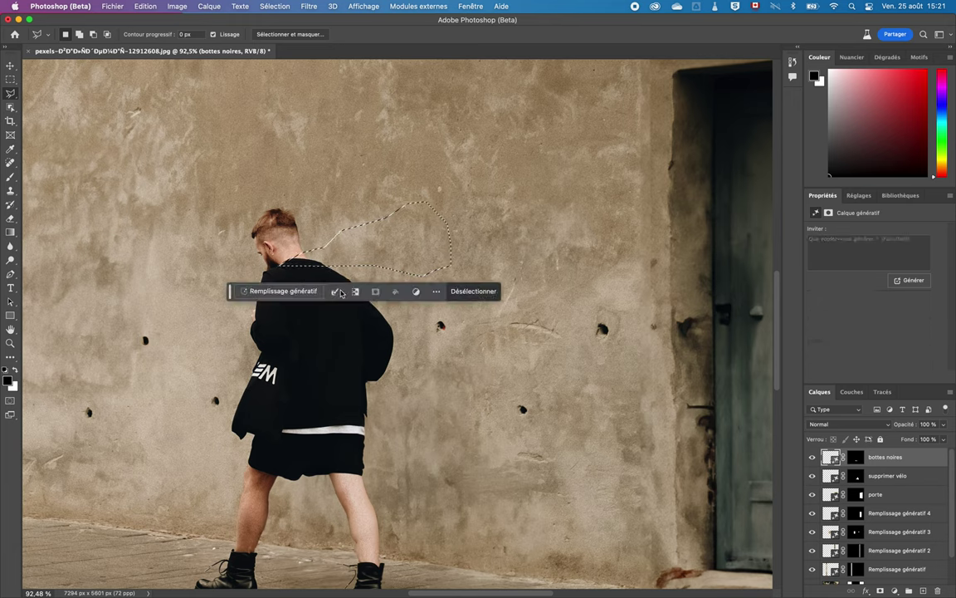
{"action": "left_click", "coordinate": [278, 291]}
{"action": "type", "text": "é"}
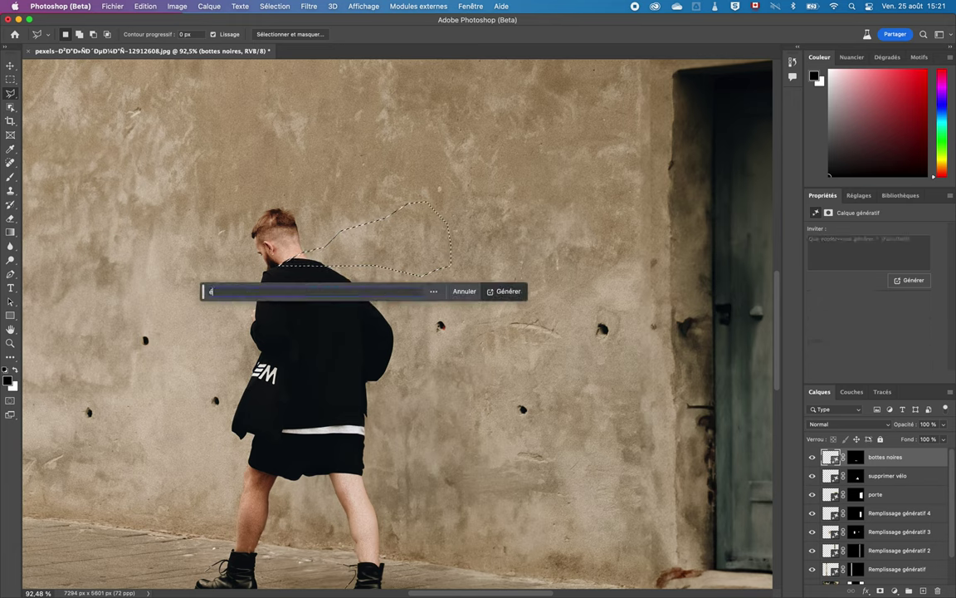
{"action": "type", "text": "charpe"}
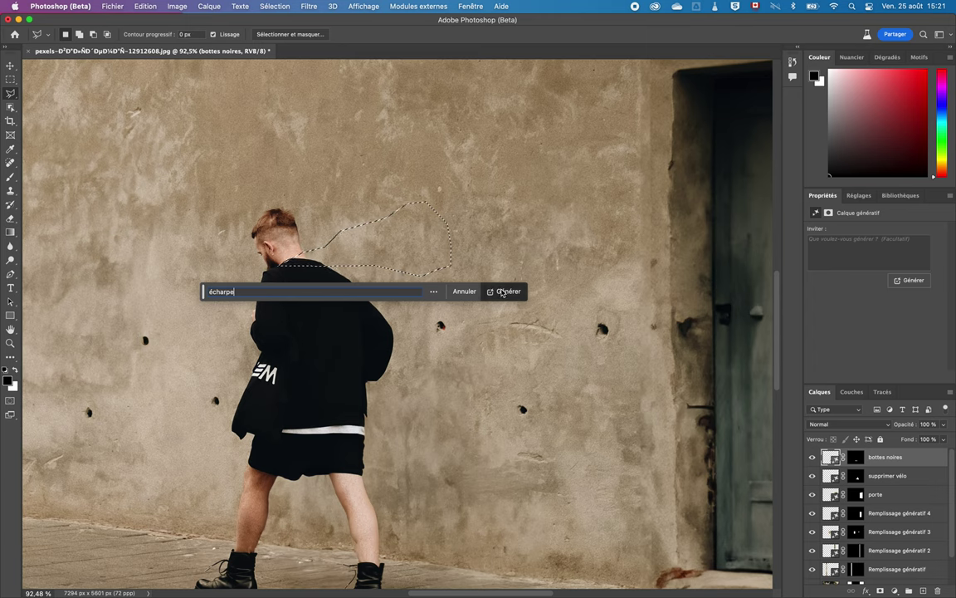
{"action": "key", "text": "Return"}
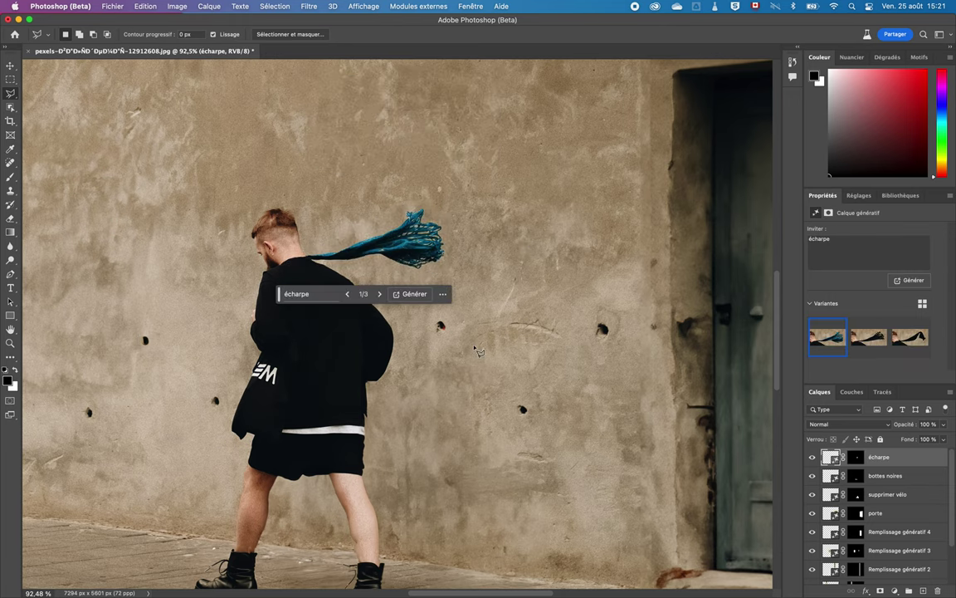
- Compare the scarf variants and apply 2/3, the black fringed scarf
{"action": "left_click", "coordinate": [860, 339]}
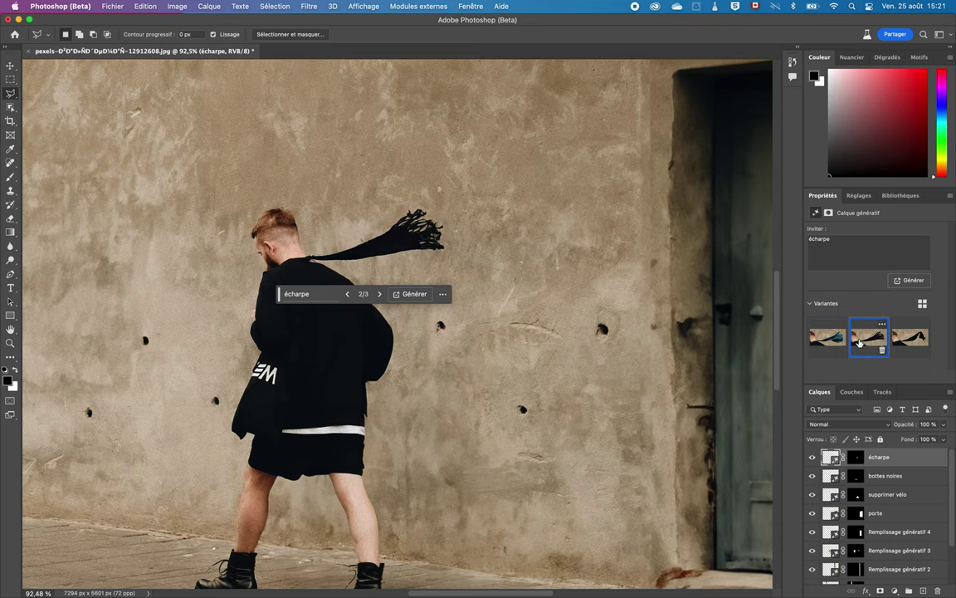
{"action": "left_click", "coordinate": [910, 337]}
{"action": "left_click", "coordinate": [866, 342]}
{"action": "scroll", "coordinate": [381, 312], "scroll_direction": "down", "scroll_amount": 2}
{"action": "scroll", "coordinate": [381, 312], "scroll_direction": "down", "scroll_amount": 2}
{"action": "scroll", "coordinate": [381, 312], "scroll_direction": "down", "scroll_amount": 2}
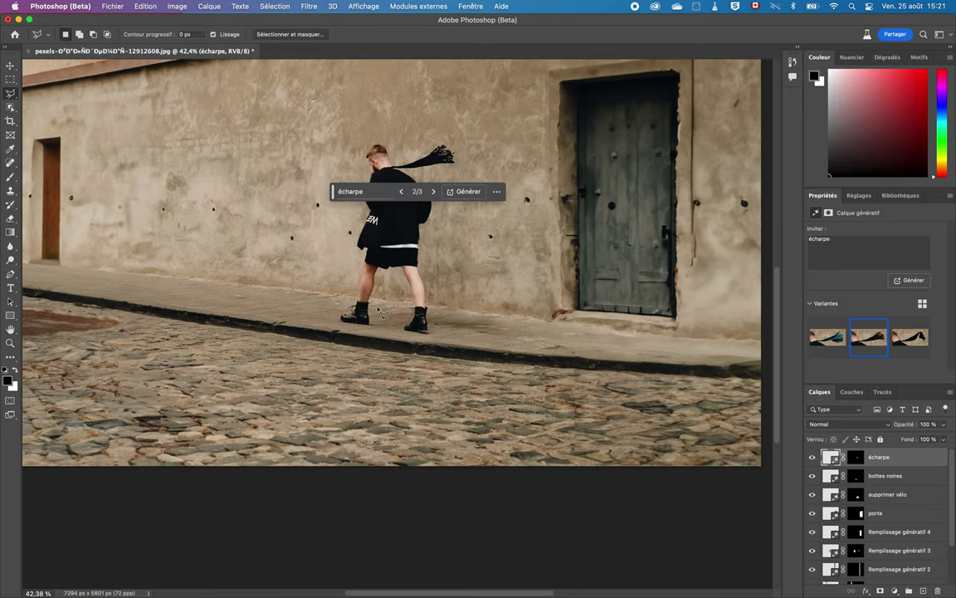
{"action": "scroll", "coordinate": [381, 312], "scroll_direction": "down", "scroll_amount": 2}
{"action": "scroll", "coordinate": [365, 308], "scroll_direction": "down", "scroll_amount": 1}
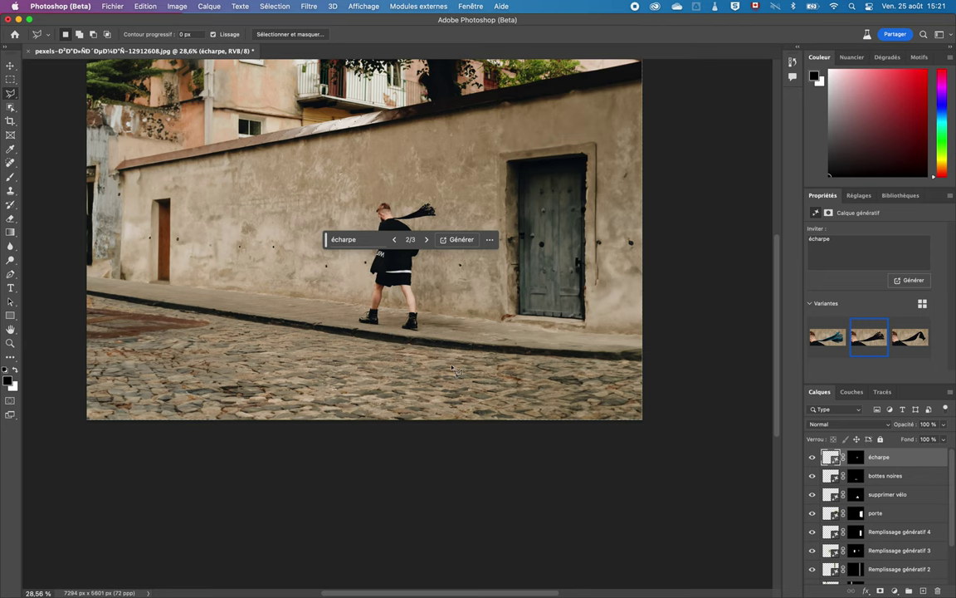
{"action": "scroll", "coordinate": [378, 326], "scroll_direction": "up", "scroll_amount": 5}
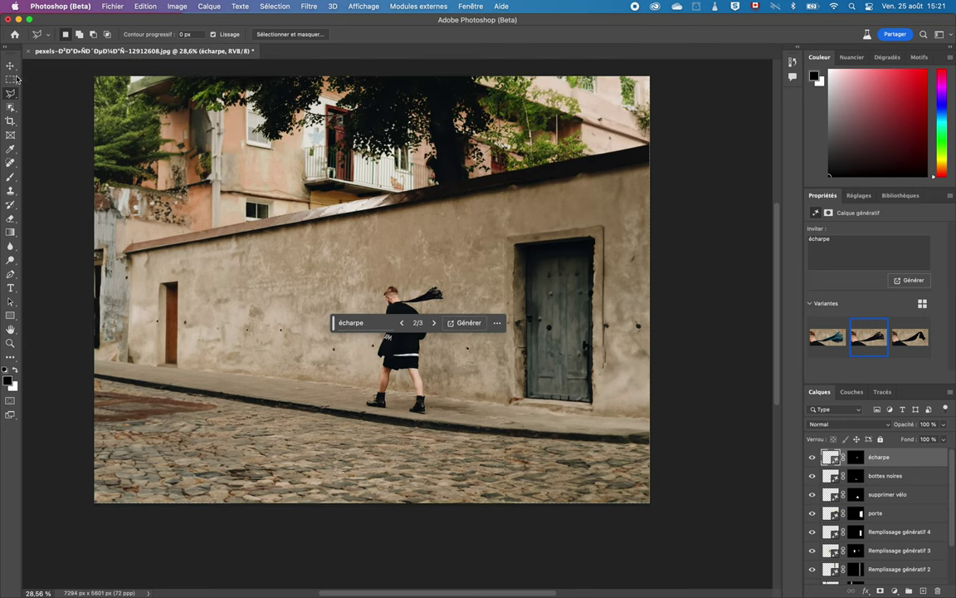
{"action": "left_click", "coordinate": [11, 79]}
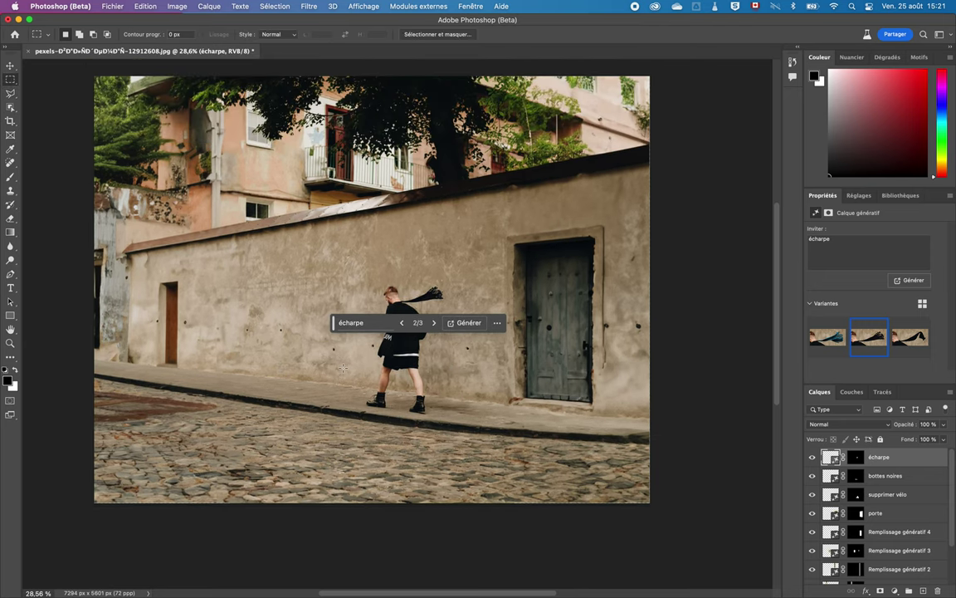
- Marquee the sidewalk left of the walker and generate 'chèvre' there
{"action": "left_click_drag", "start_coordinate": [342, 368], "coordinate": [245, 429]}
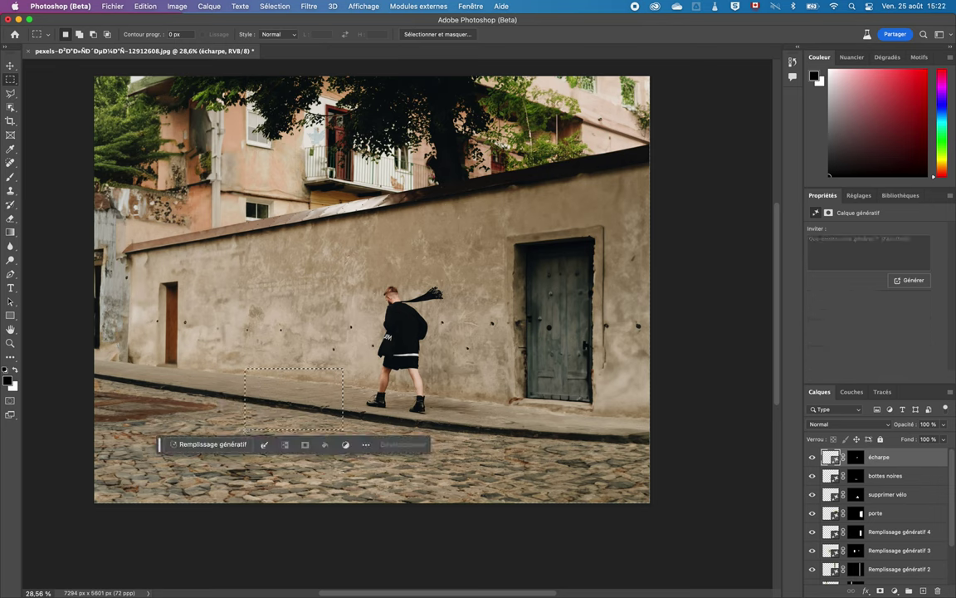
{"action": "left_click", "coordinate": [219, 445]}
{"action": "type", "text": "chèvre"}
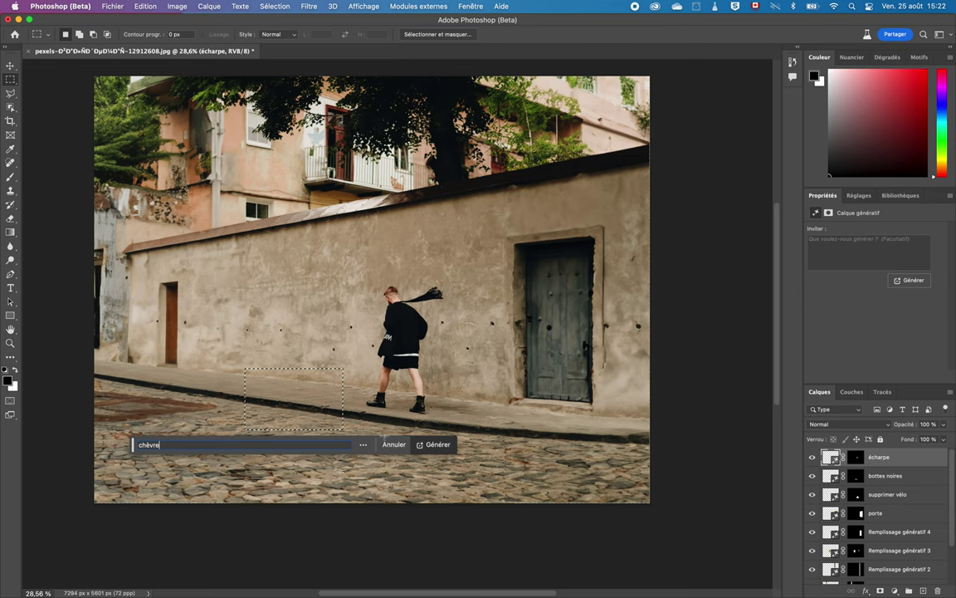
{"action": "left_click", "coordinate": [438, 444]}
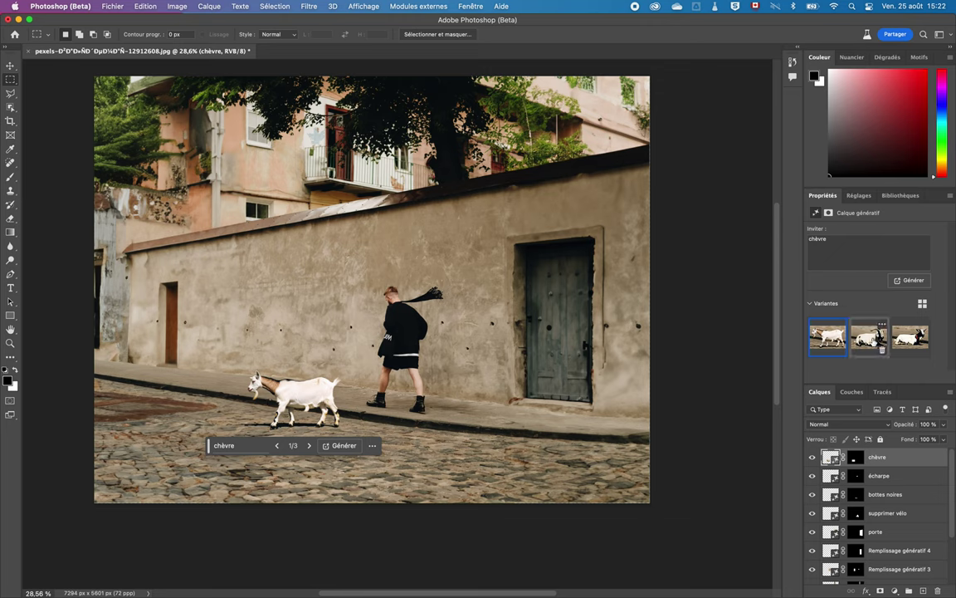
- Generate three more goat variants and apply 3/6, the white goat with lowered head
{"action": "left_click", "coordinate": [869, 337]}
{"action": "left_click", "coordinate": [910, 337]}
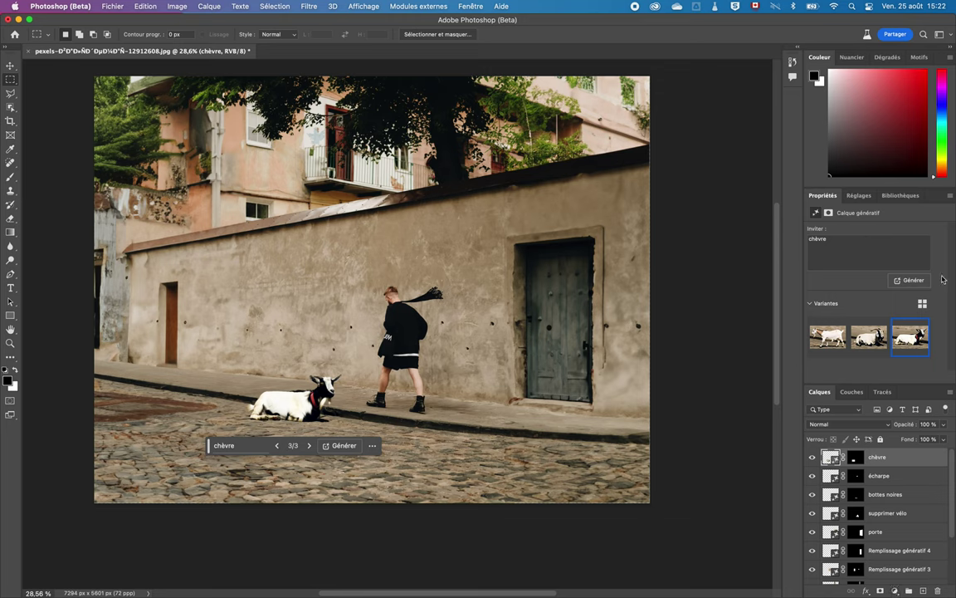
{"action": "left_click", "coordinate": [344, 446]}
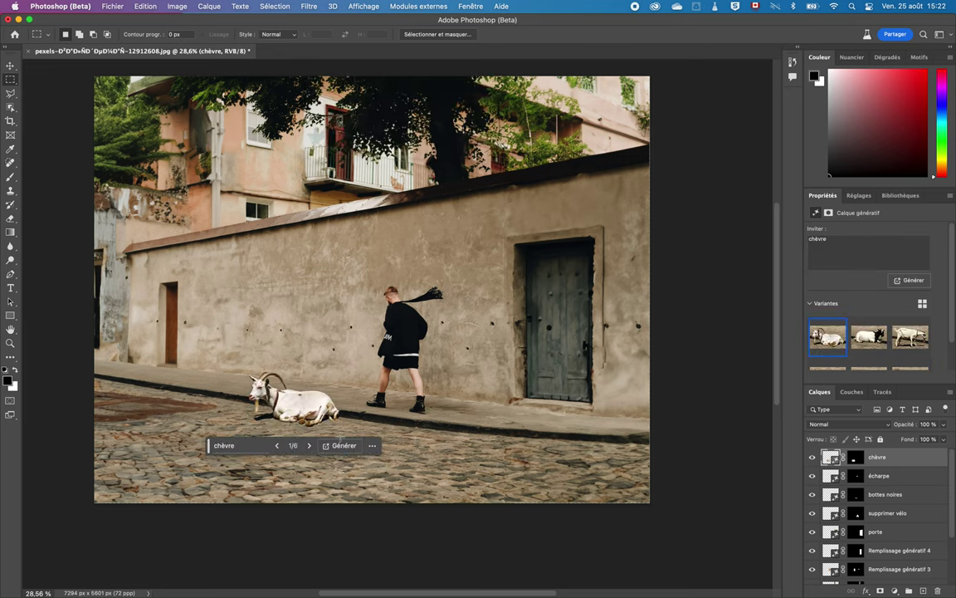
{"action": "left_click", "coordinate": [869, 335]}
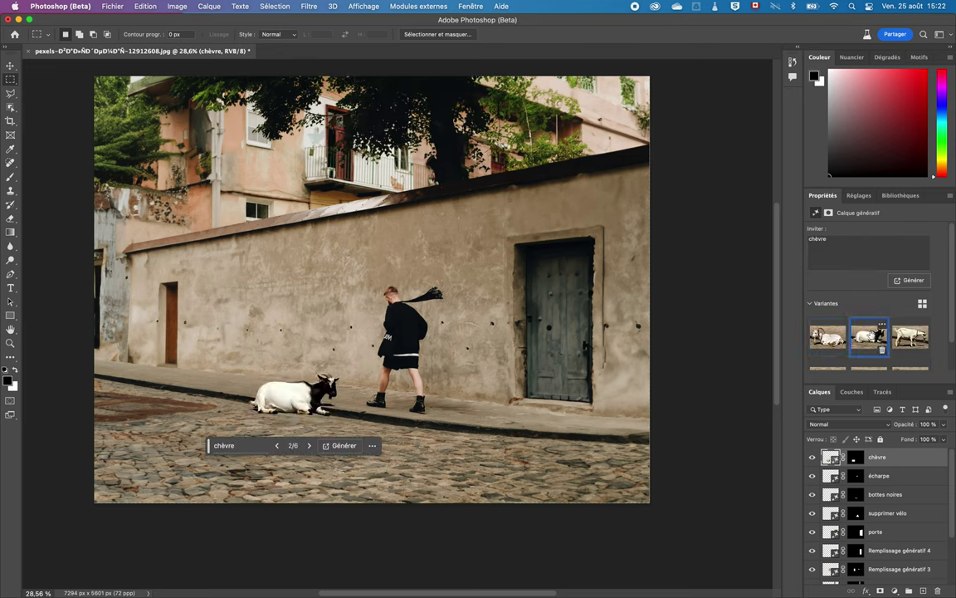
{"action": "left_click", "coordinate": [911, 335]}
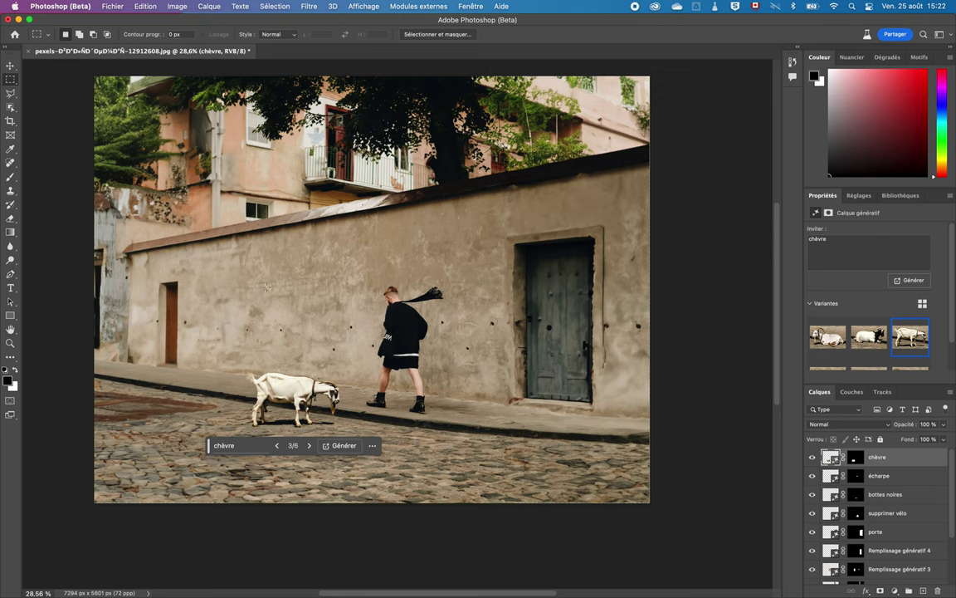
{"action": "scroll", "coordinate": [372, 290], "scroll_direction": "up", "scroll_amount": 2}
- Add an empty layer, Calque 1, at the top of the stack above chèvre
{"action": "scroll", "coordinate": [370, 295], "scroll_direction": "right", "scroll_amount": 2}
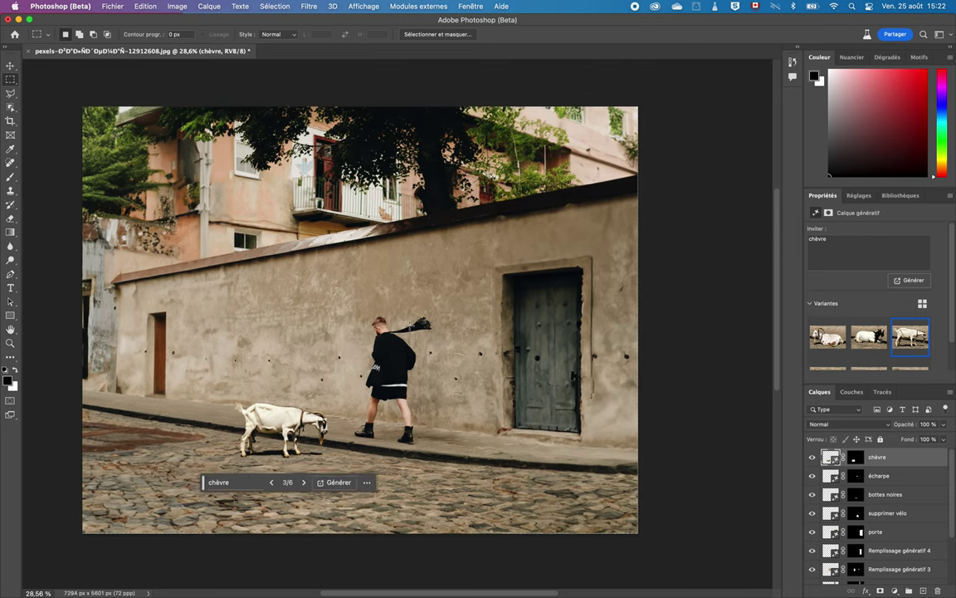
{"action": "left_click", "coordinate": [9, 66]}
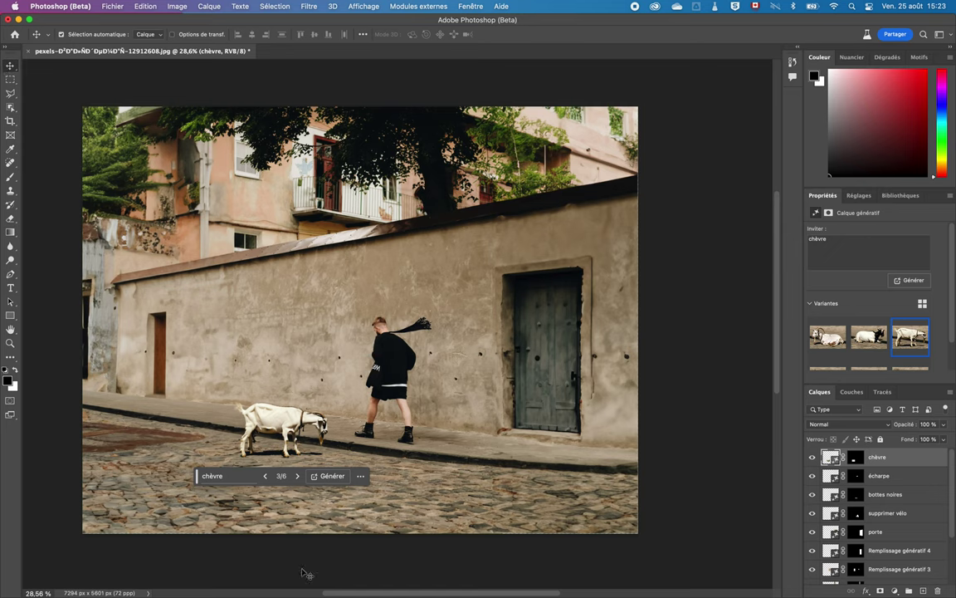
{"action": "left_click", "coordinate": [232, 477]}
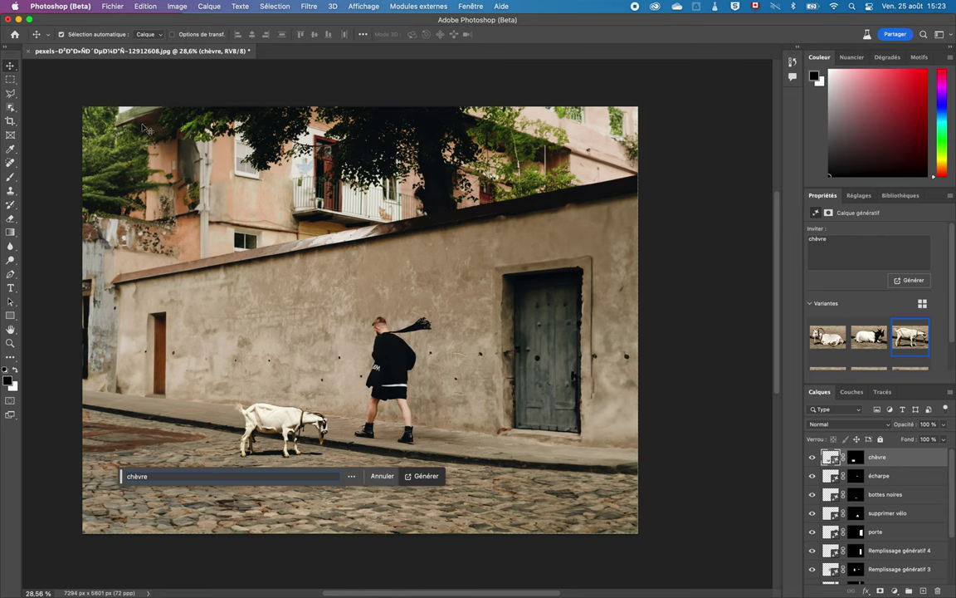
{"action": "left_click", "coordinate": [10, 78]}
{"action": "left_click", "coordinate": [9, 67]}
{"action": "left_click", "coordinate": [922, 589]}
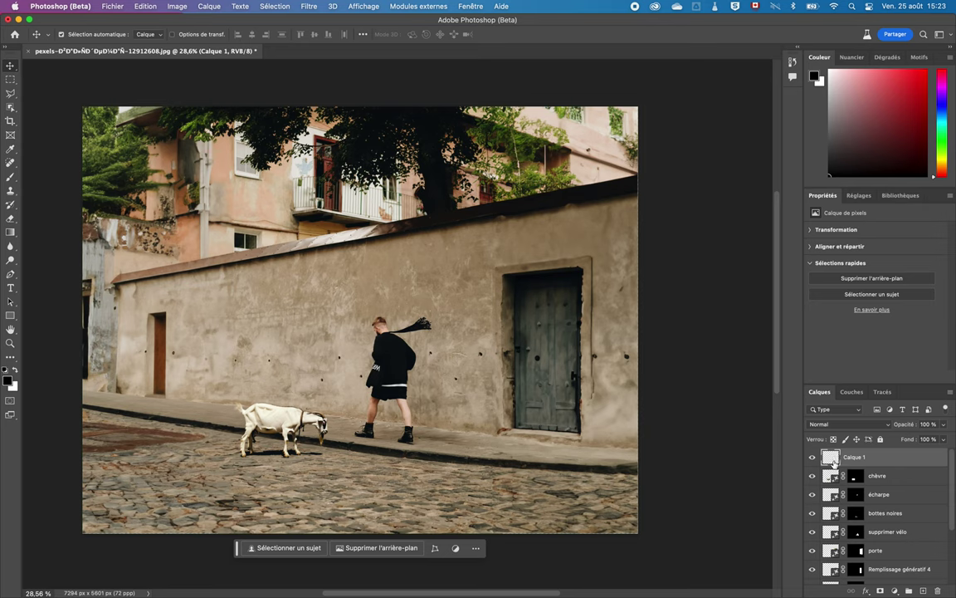
- Create an Alpha 1 channel and fill it with dark grey #4d4d4d (30% lightness)
{"action": "left_click", "coordinate": [852, 392]}
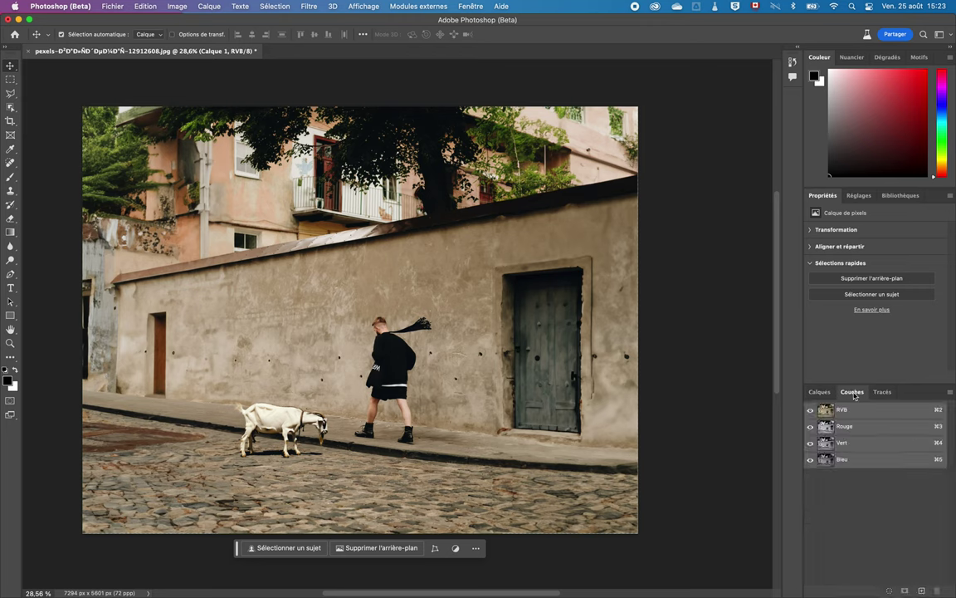
{"action": "left_click", "coordinate": [923, 591]}
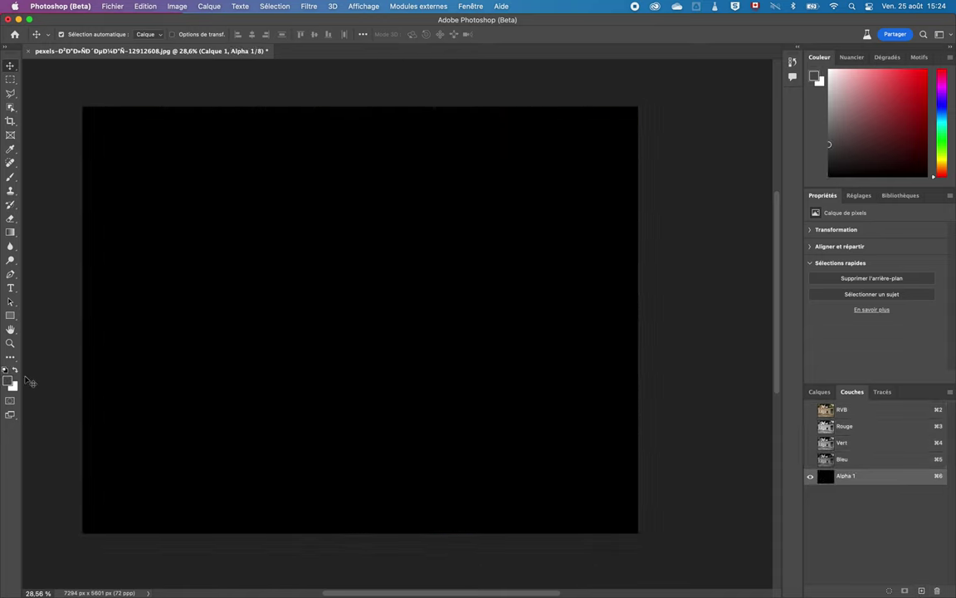
{"action": "left_click", "coordinate": [9, 380]}
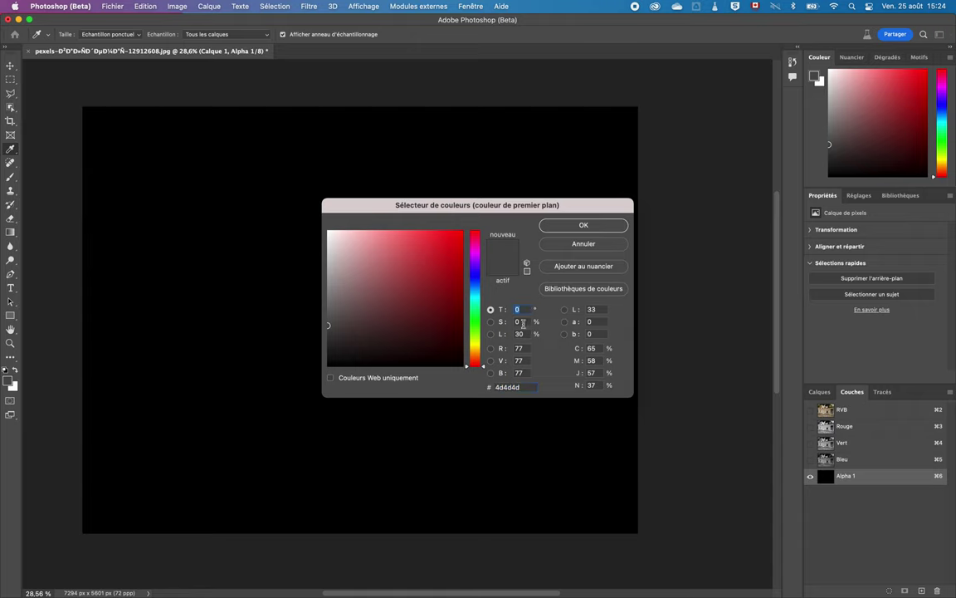
{"action": "left_click", "coordinate": [517, 334]}
{"action": "left_click_drag", "start_coordinate": [602, 205], "coordinate": [565, 200]}
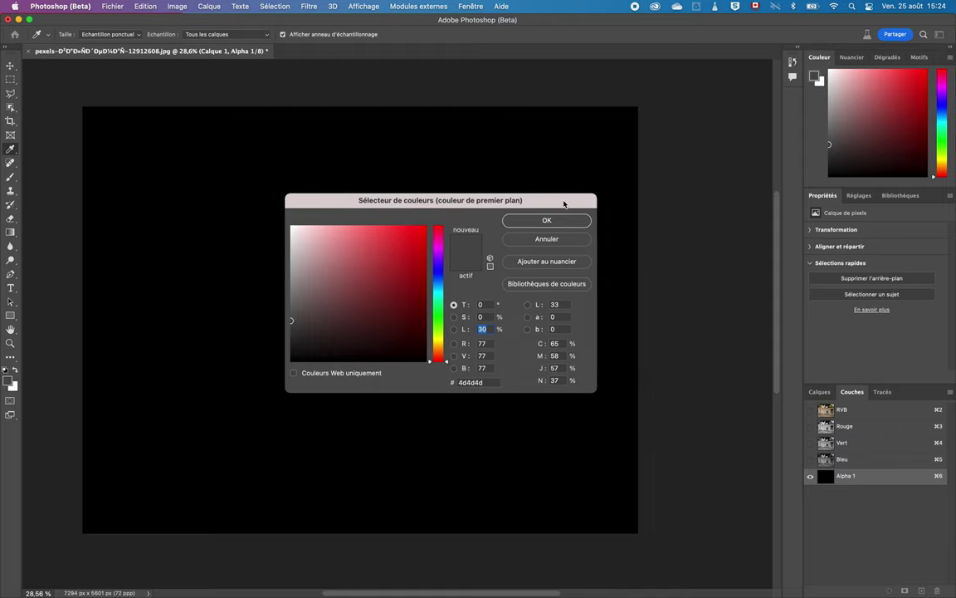
{"action": "left_click", "coordinate": [545, 221]}
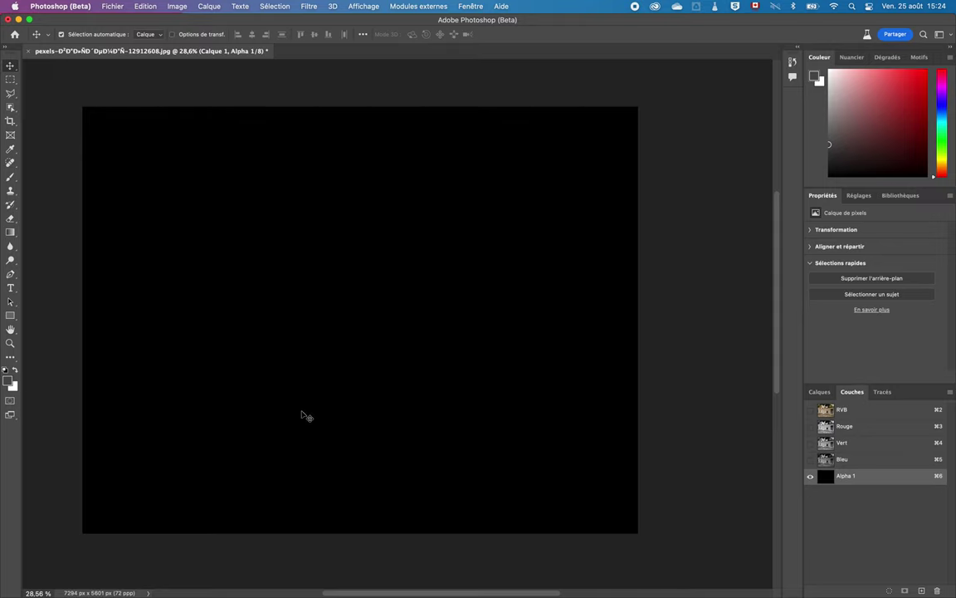
{"action": "key", "text": "alt+BackSpace"}
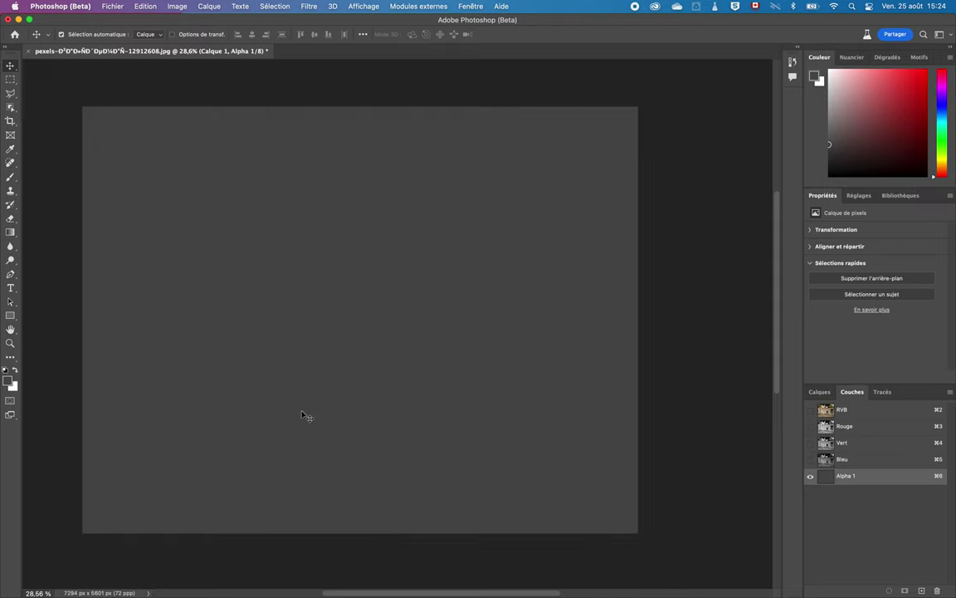
{"action": "left_click", "coordinate": [145, 6]}
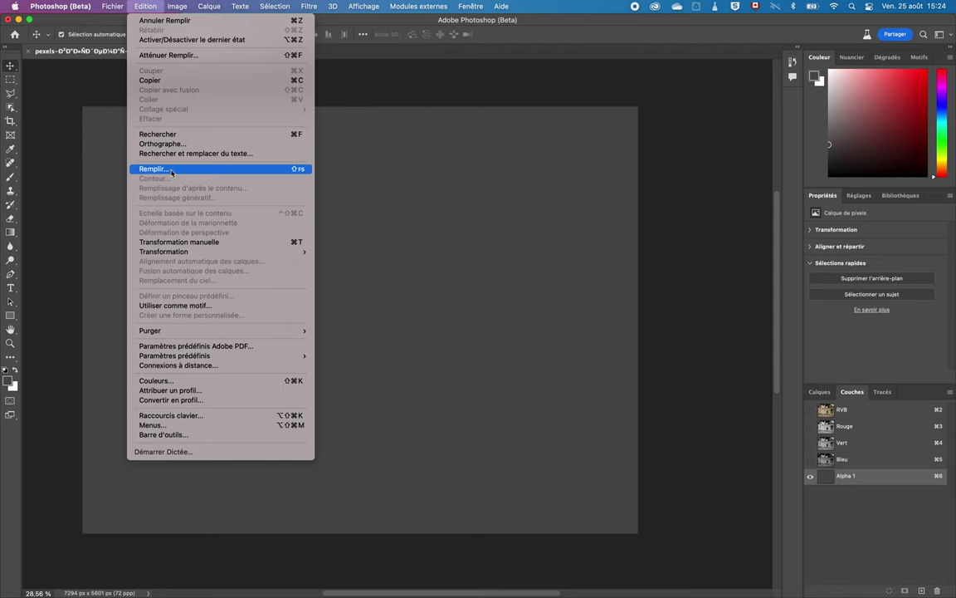
{"action": "key", "text": "Escape"}
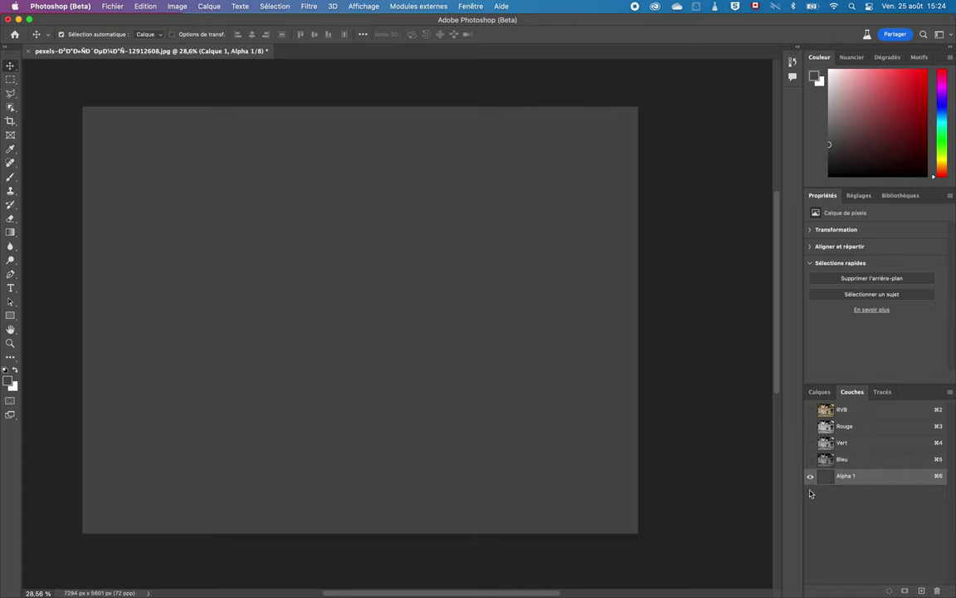
- Show the RGB composite, hide Alpha 1, and load Alpha 1 as a partial selection
{"action": "left_click", "coordinate": [811, 410]}
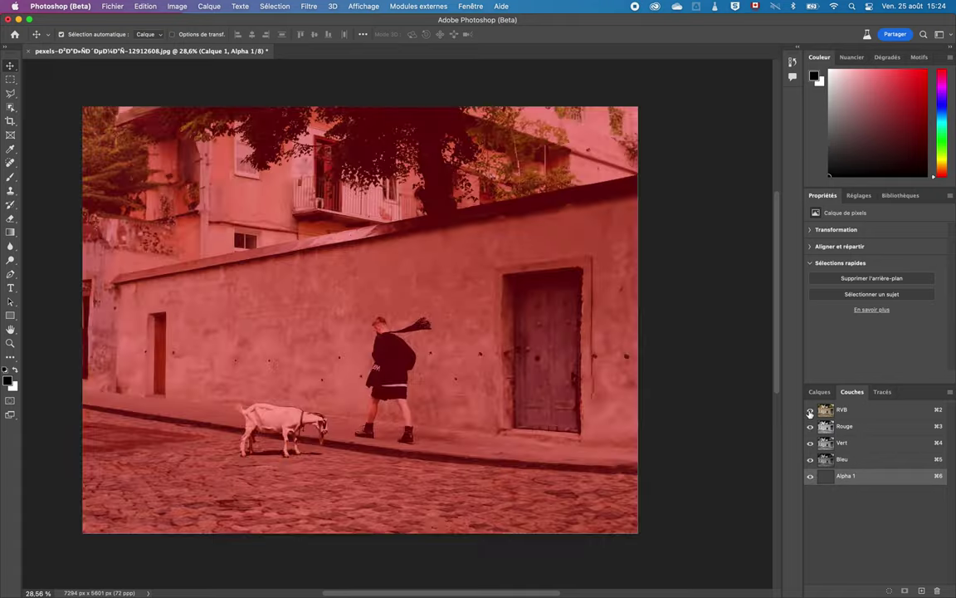
{"action": "left_click", "coordinate": [811, 475]}
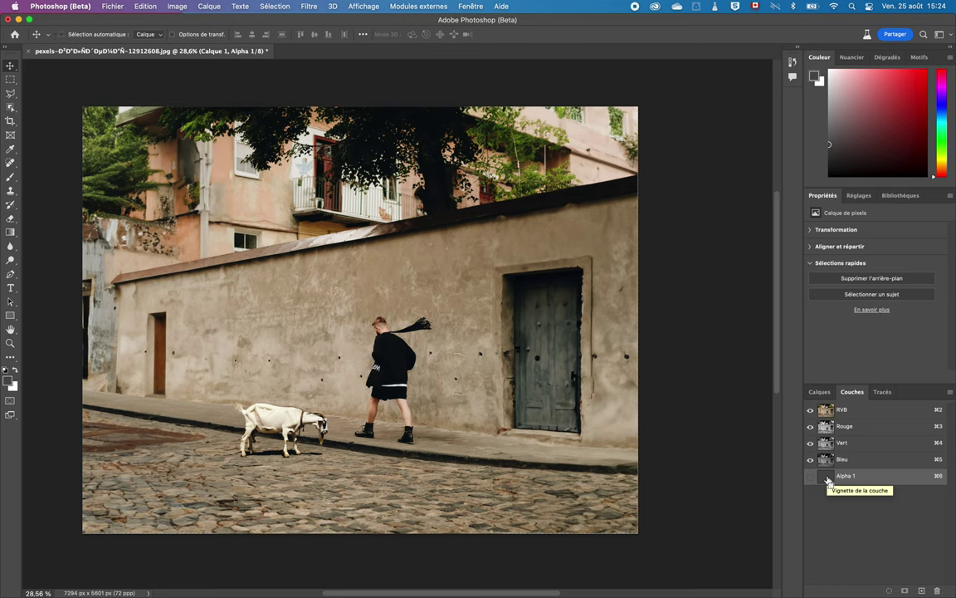
{"action": "left_click", "coordinate": [827, 480], "text": "super"}
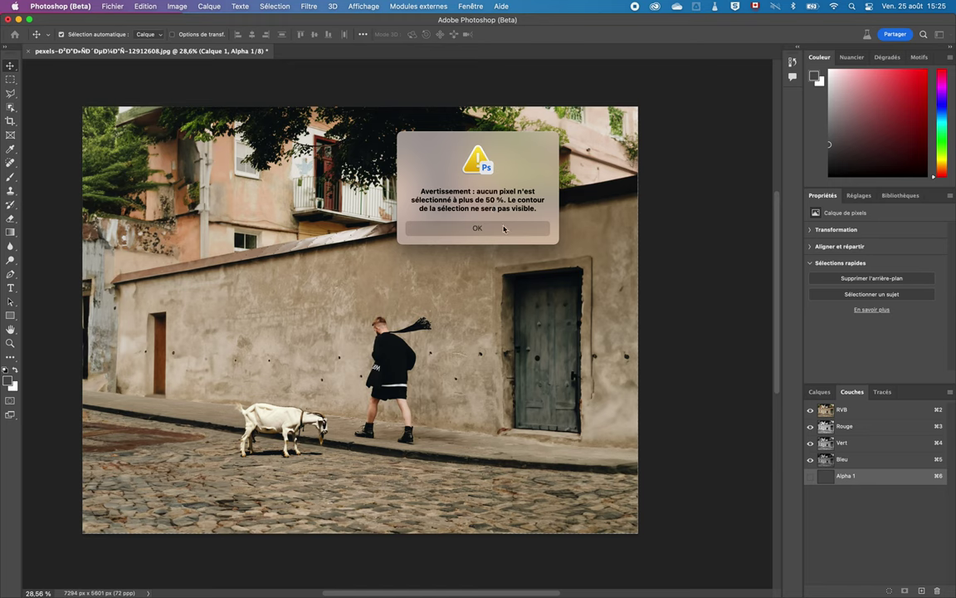
{"action": "left_click", "coordinate": [477, 228]}
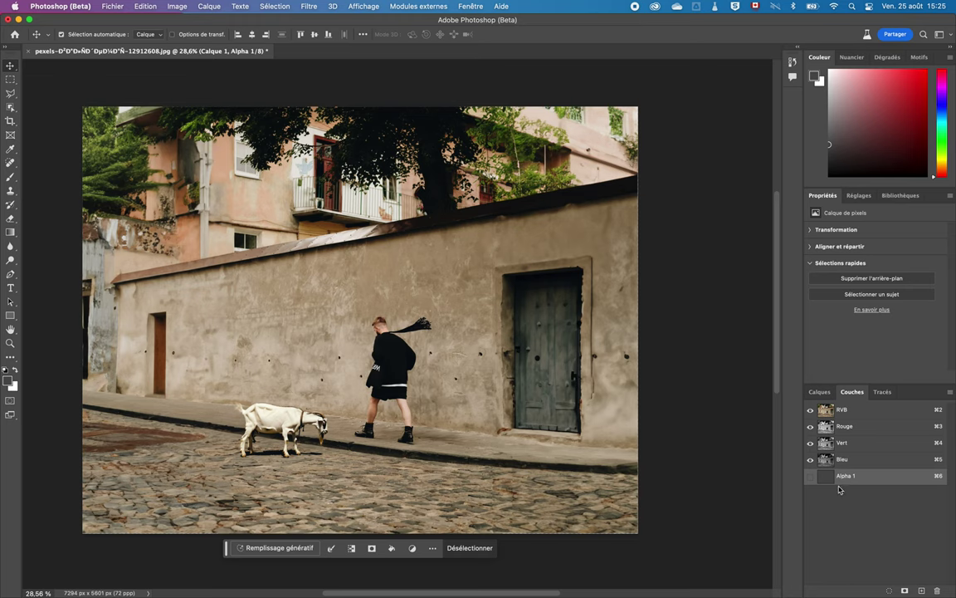
- Generate an 'aquarelle' fill that repaints the whole street scene as a watercolour
{"action": "left_click", "coordinate": [820, 392]}
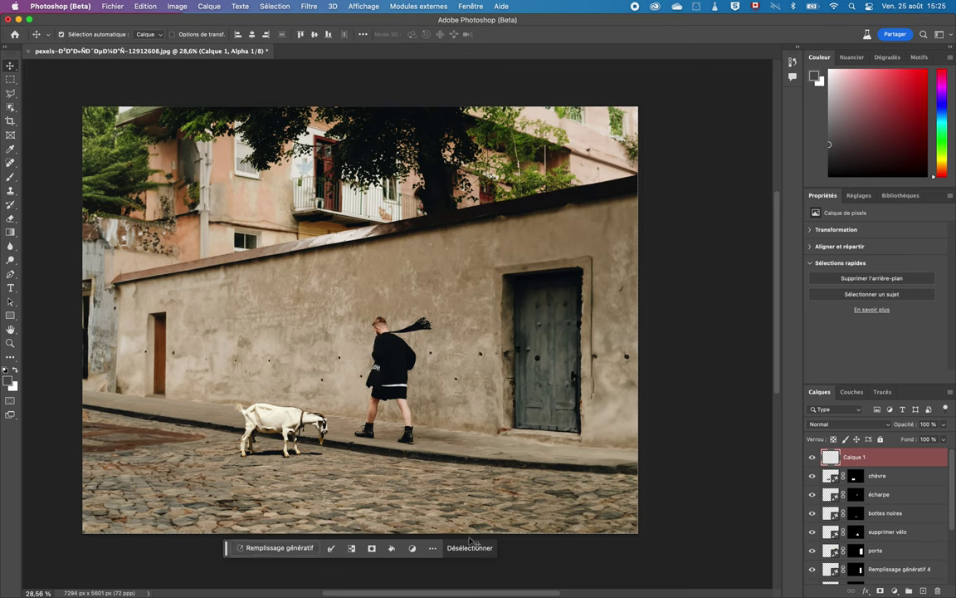
{"action": "left_click", "coordinate": [275, 547]}
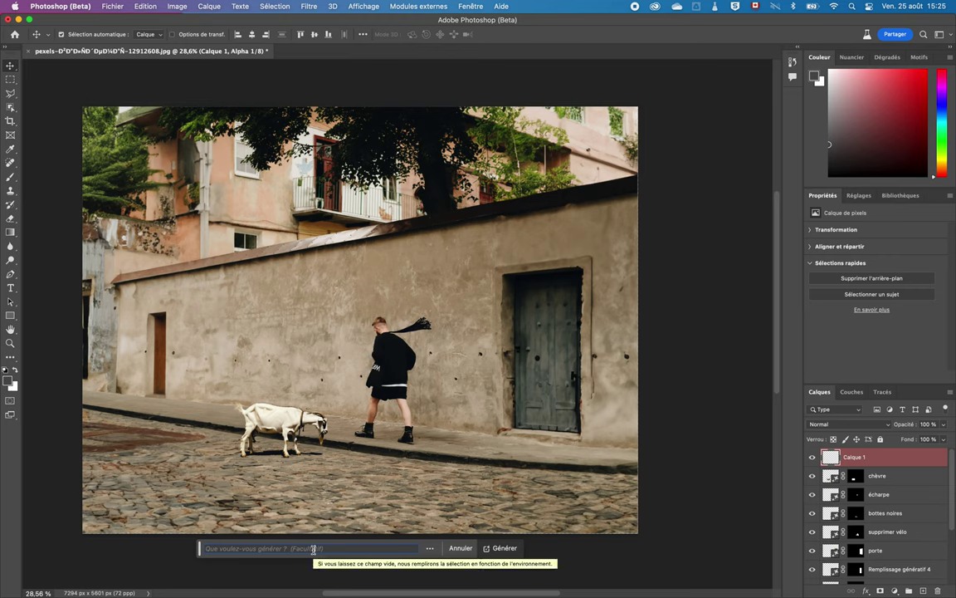
{"action": "type", "text": "aquarelle"}
{"action": "left_click", "coordinate": [504, 549]}
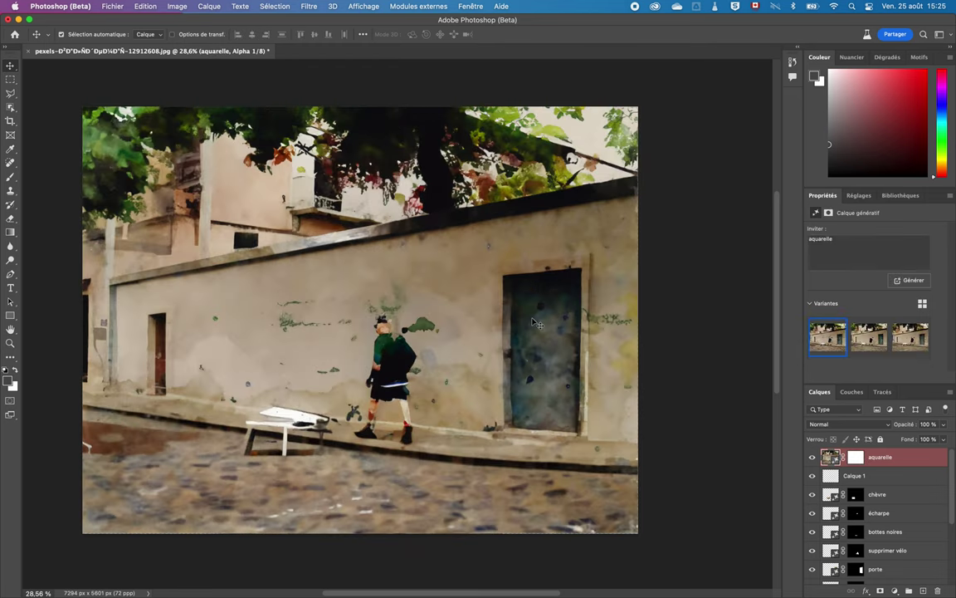
- Pick the third watercolour variant, then hide the aquarelle layer to compare with the photo
{"action": "left_click", "coordinate": [881, 325]}
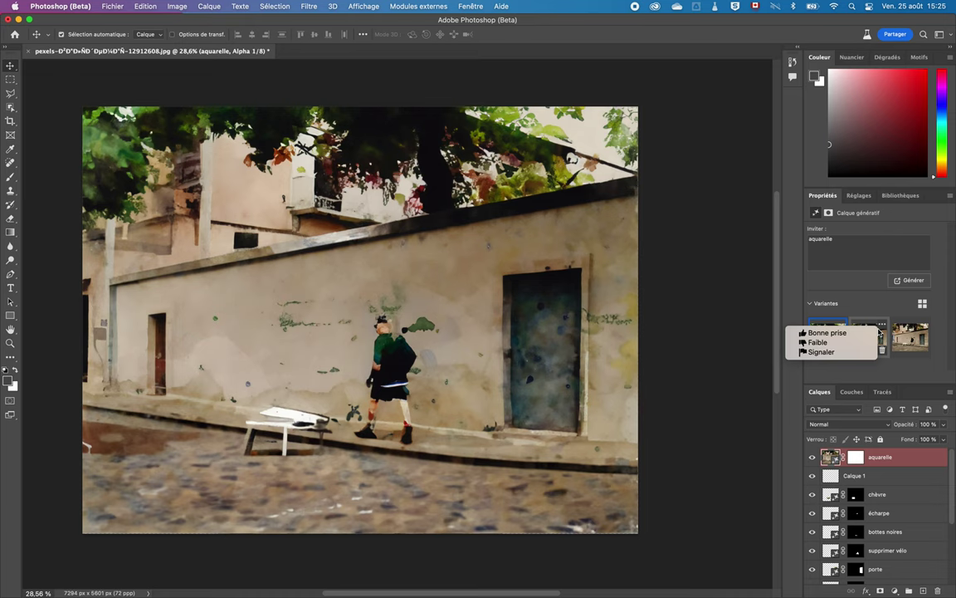
{"action": "left_click", "coordinate": [748, 309]}
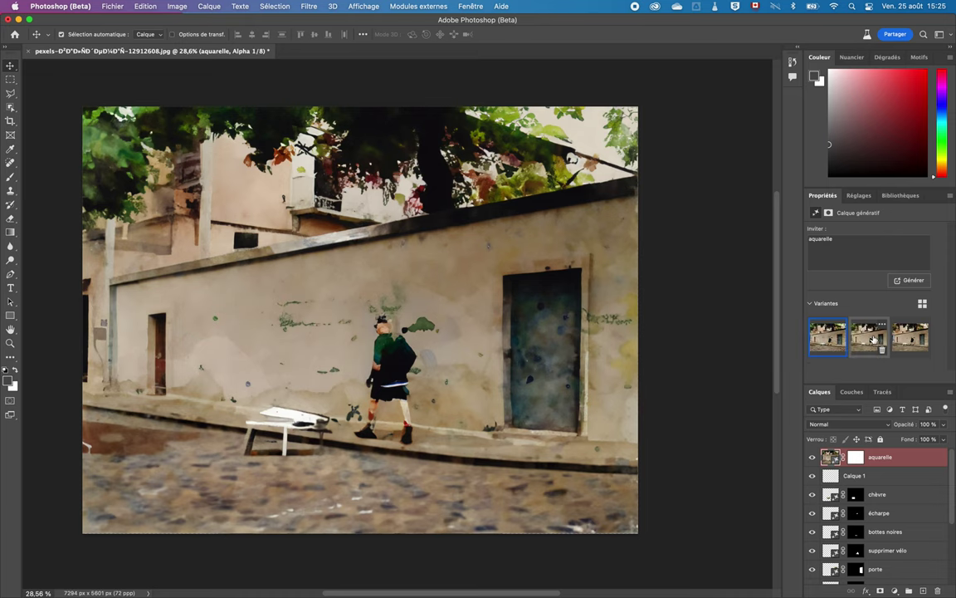
{"action": "left_click", "coordinate": [869, 337]}
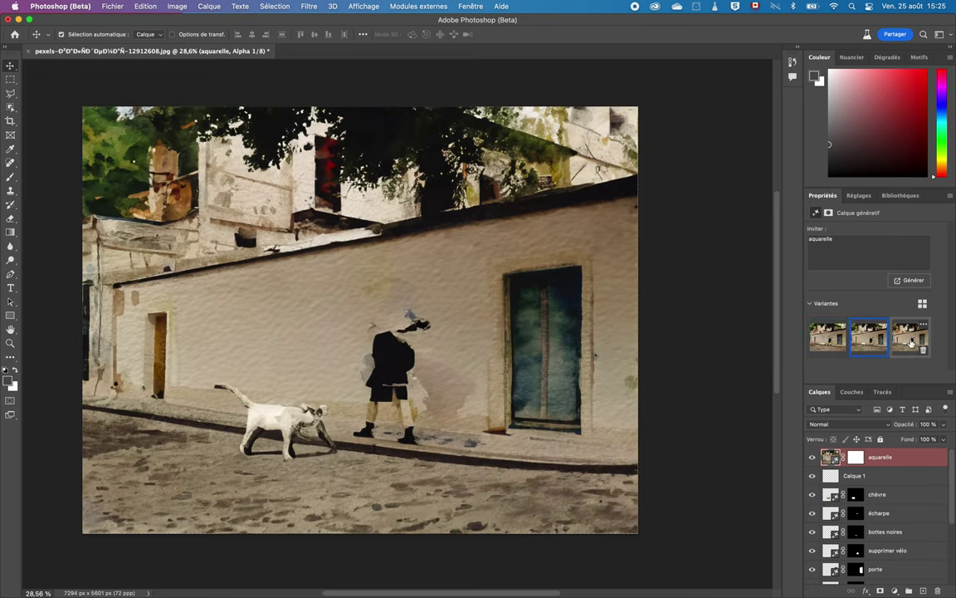
{"action": "left_click", "coordinate": [911, 340]}
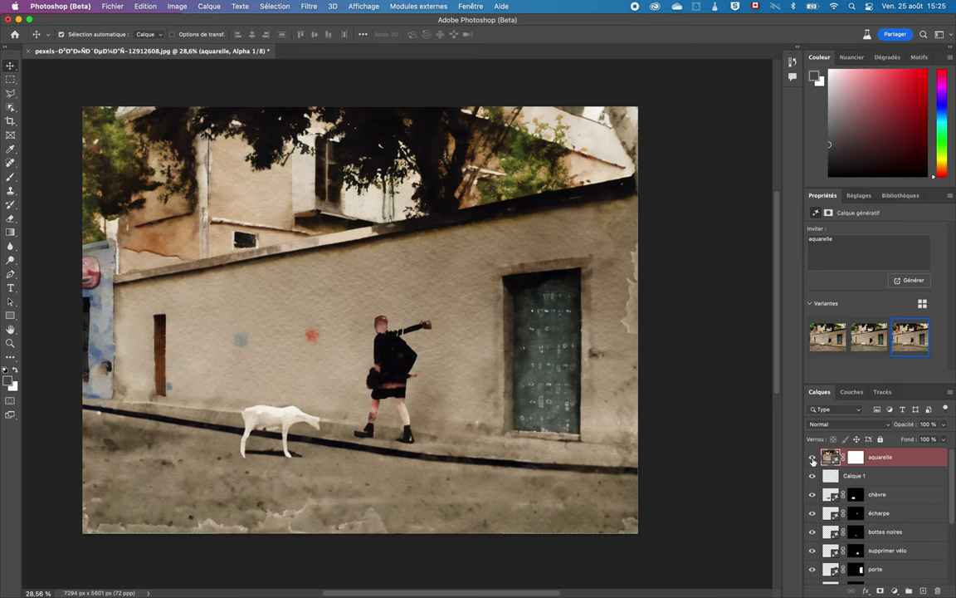
{"action": "left_click", "coordinate": [813, 458]}
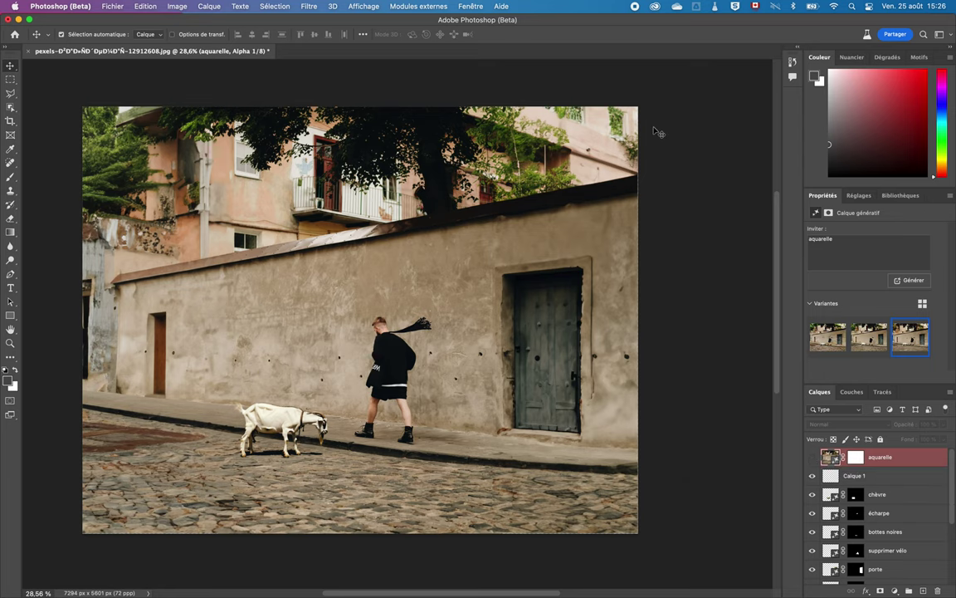
- Show only Calque 0, hiding every generated layer to reveal the original photo
{"action": "scroll", "coordinate": [382, 204], "scroll_direction": "down", "scroll_amount": 3}
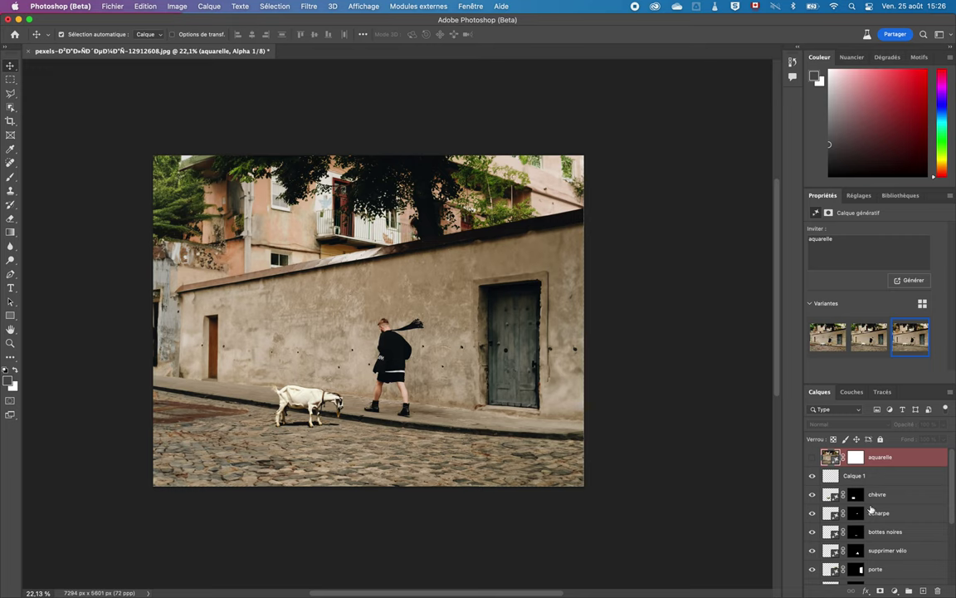
{"action": "scroll", "coordinate": [871, 509], "scroll_direction": "down", "scroll_amount": 5}
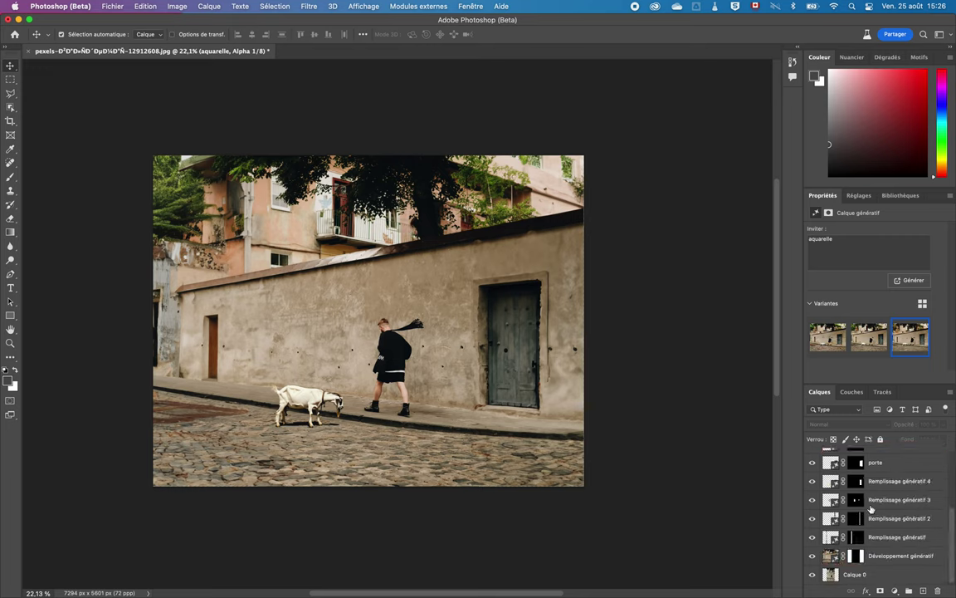
{"action": "left_click", "coordinate": [813, 574], "text": "alt"}
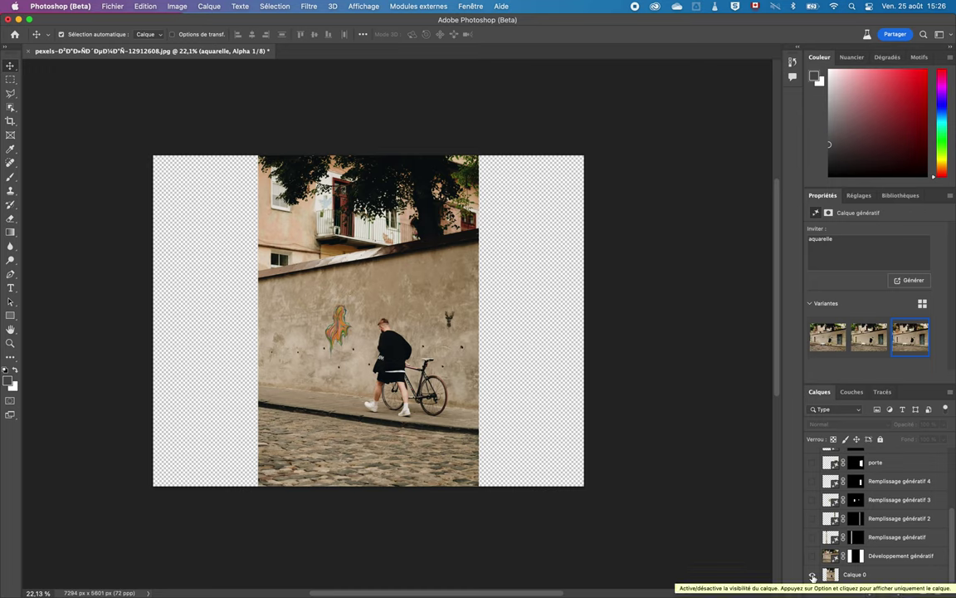